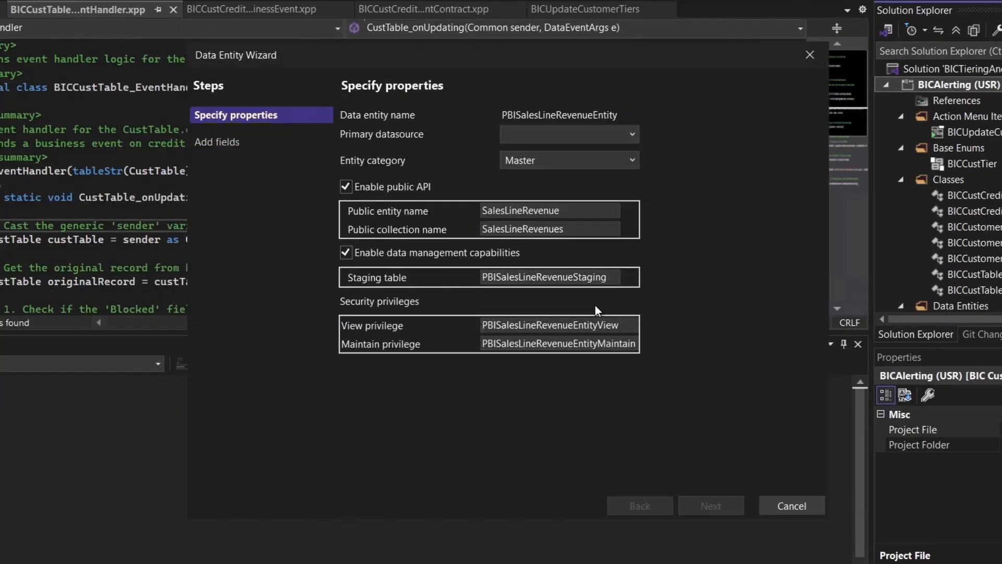
Pick SalesLine as the primary data source and advance to the Add fields step.
click(542, 129)
text(sal)
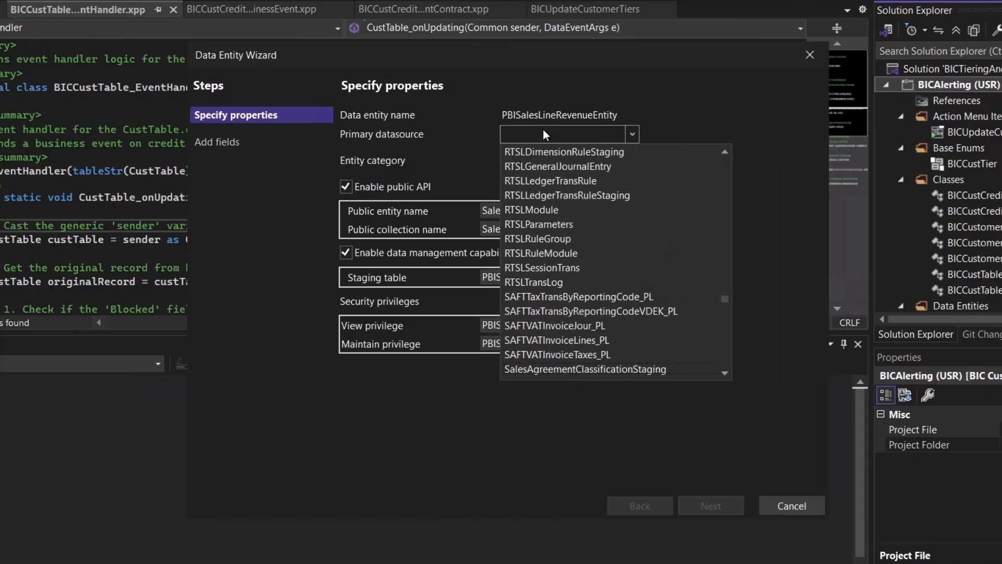
scroll(570, 208, down, 3)
click(572, 228)
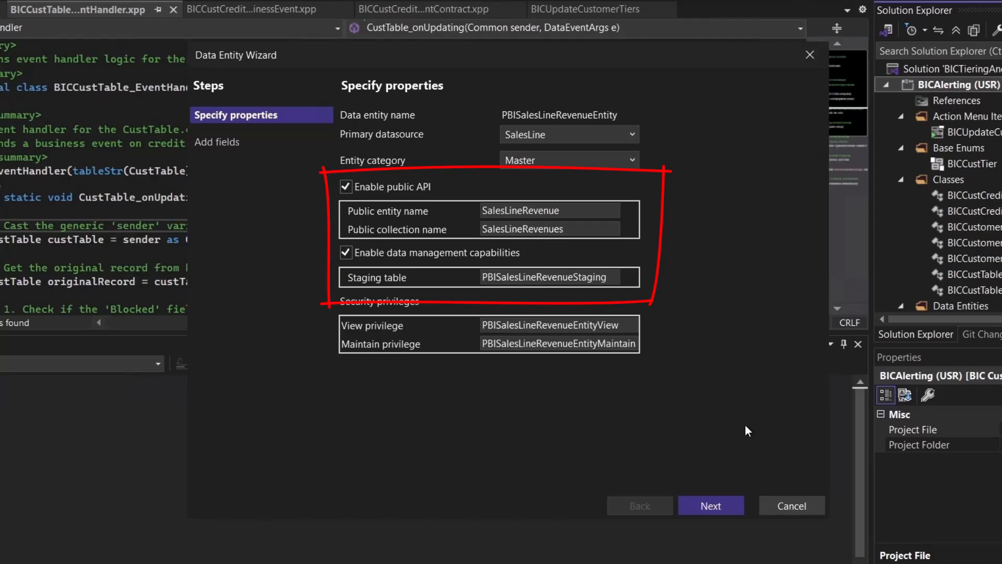
click(722, 505)
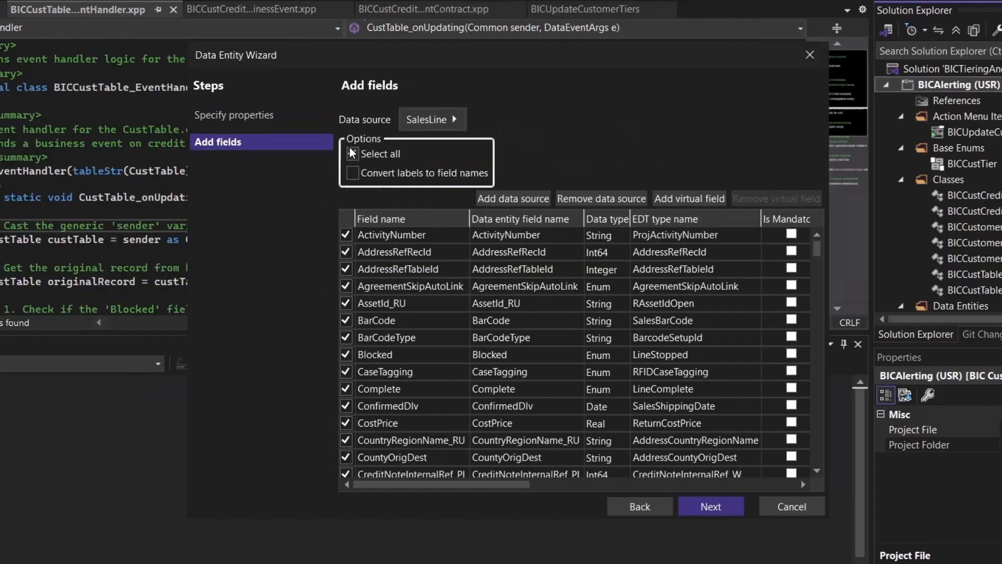
Clear the preselected fields and add SalesTable as a related data source through its SalesLine relation.
click(353, 155)
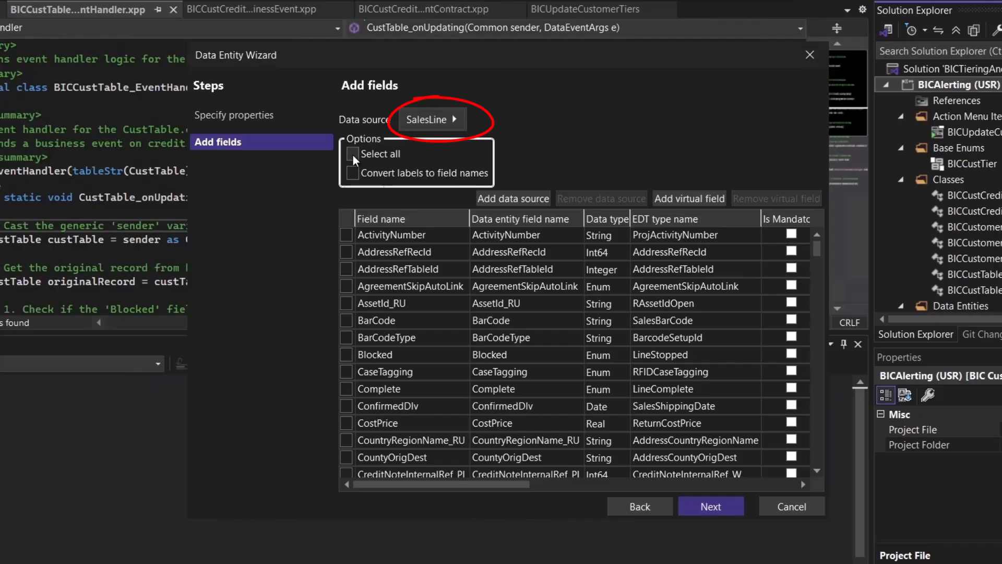
click(519, 197)
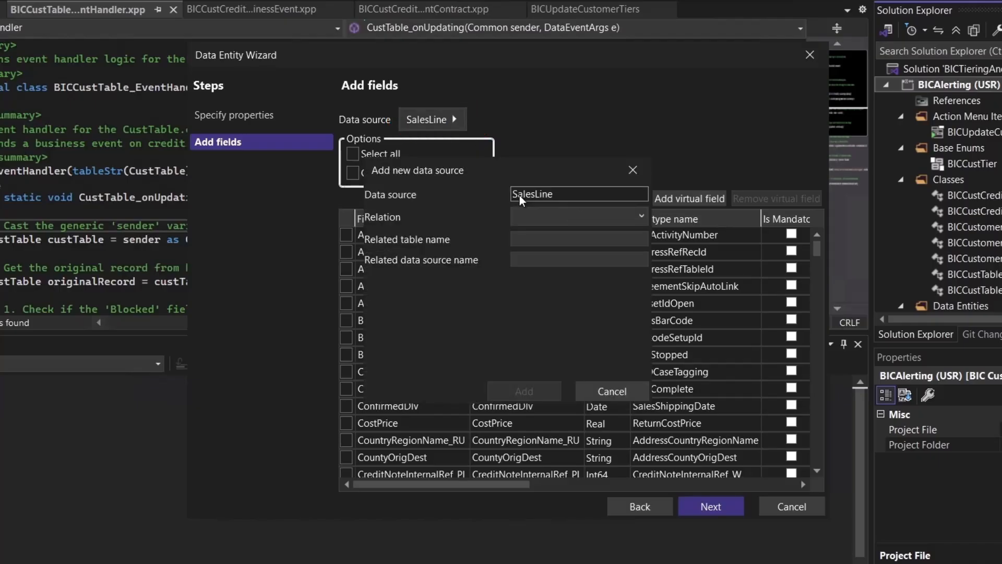
click(527, 216)
click(538, 451)
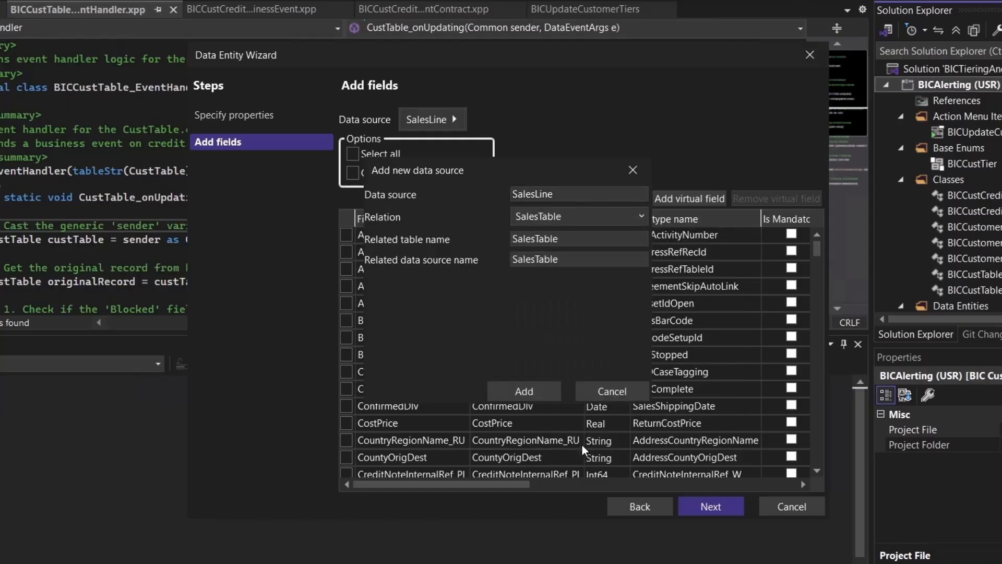
click(529, 386)
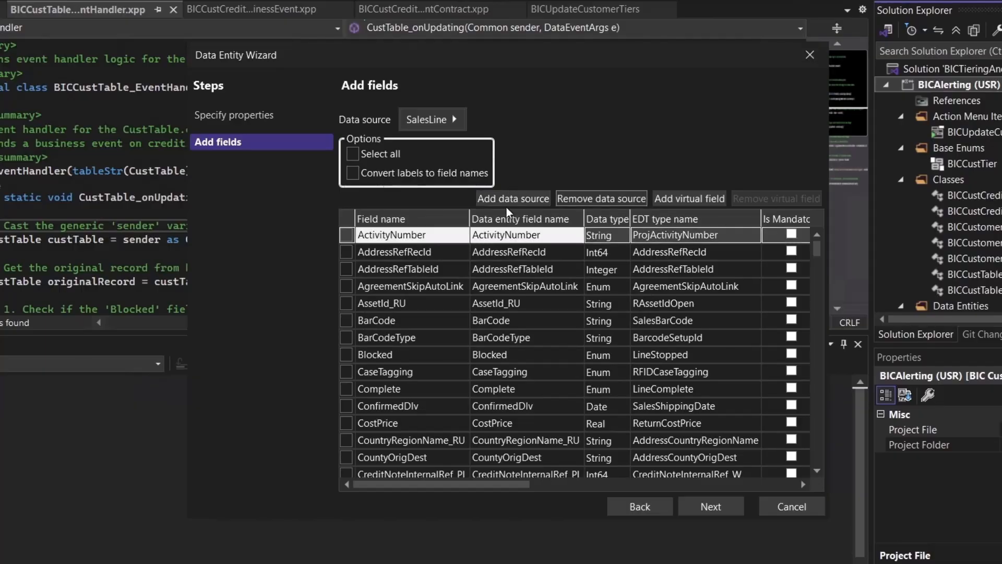
Tick the needed SalesLine revenue fields and the SalesTable CustAccount field.
scroll(412, 274, down, 15)
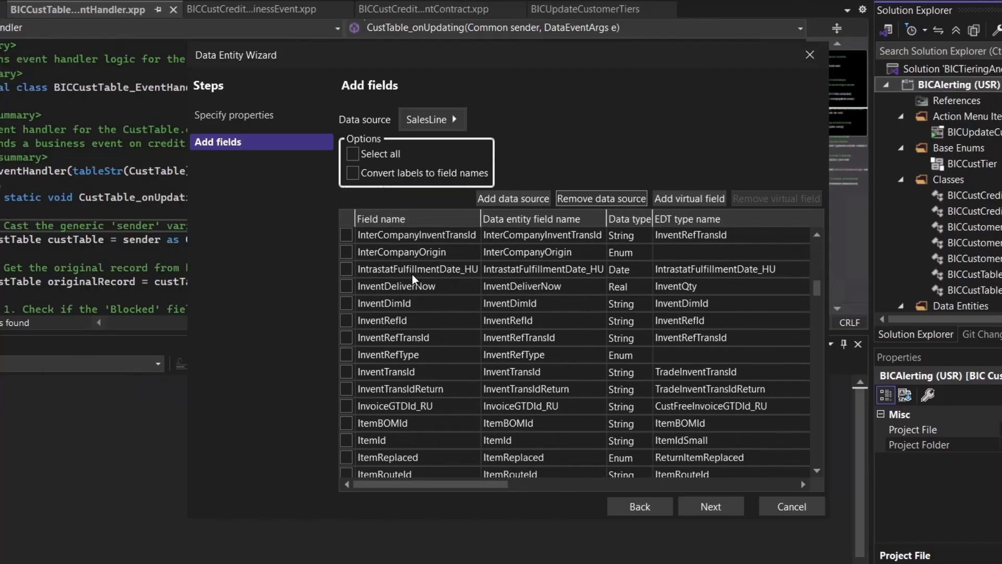
scroll(412, 274, down, 10)
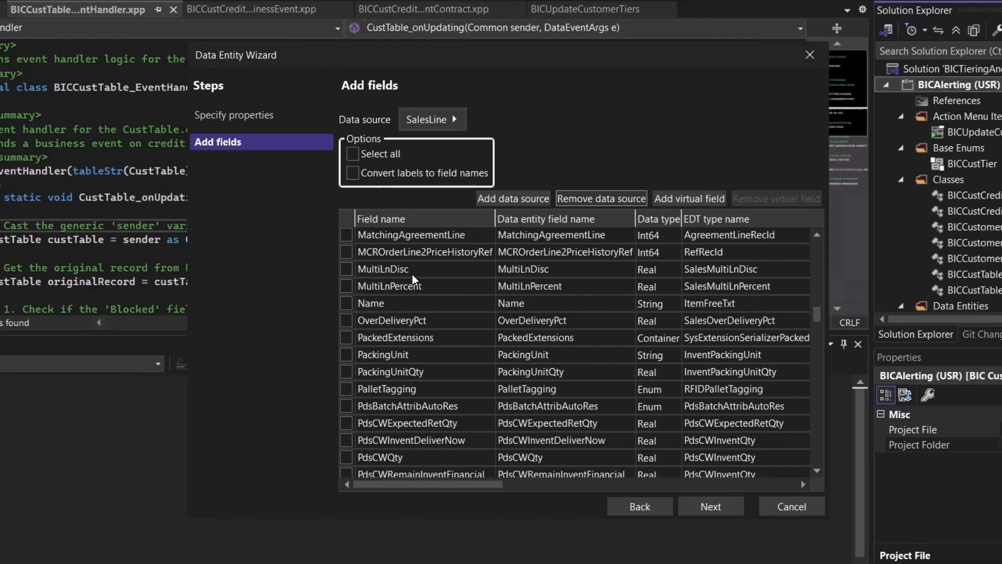
scroll(412, 274, up, 4)
click(346, 321)
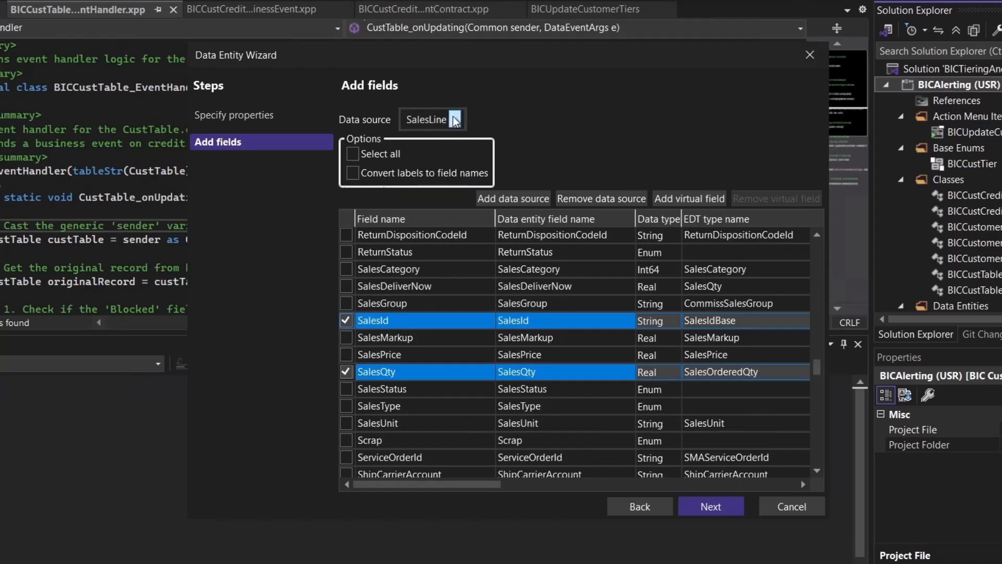
click(455, 120)
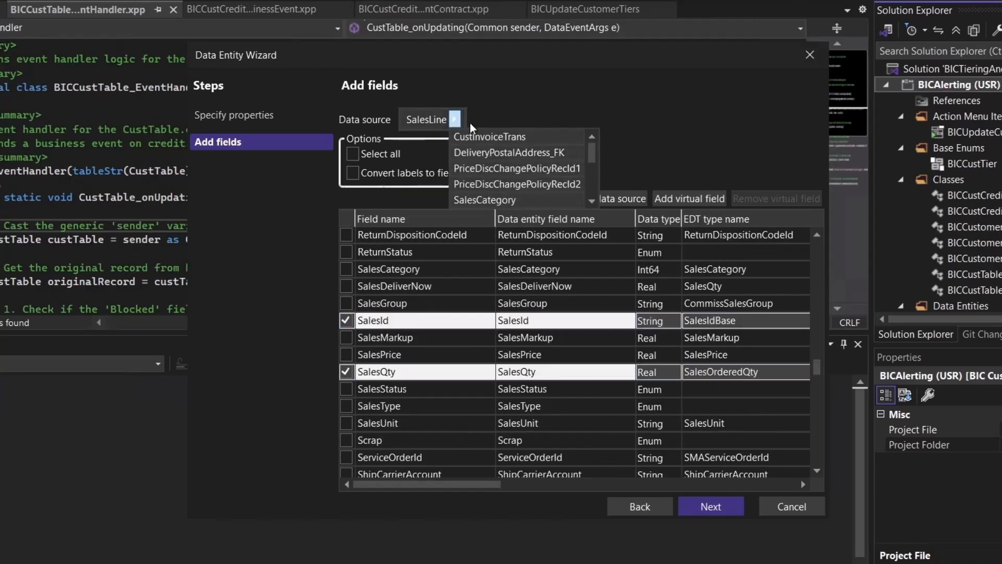
scroll(496, 183, down, 3)
click(469, 201)
click(346, 337)
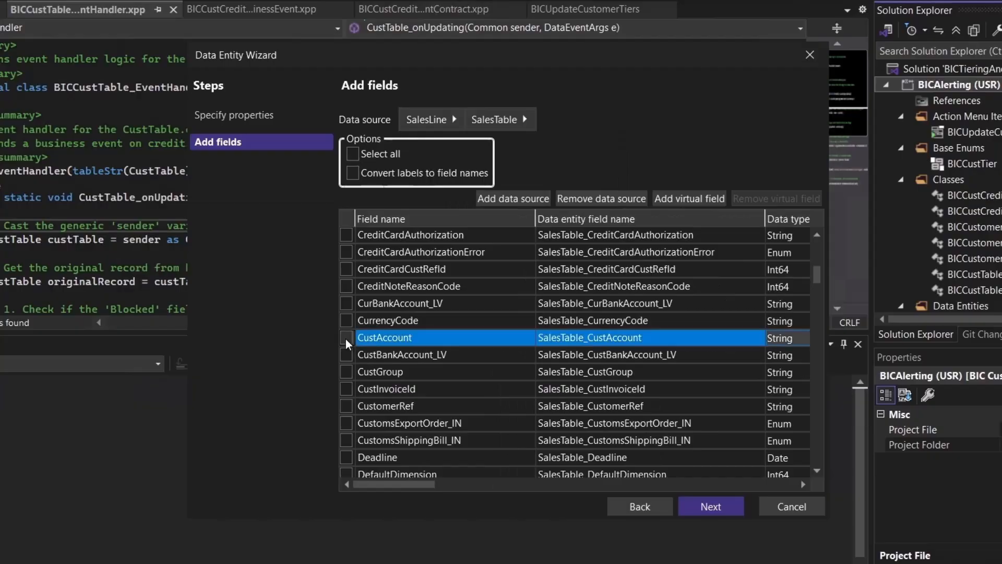
Create PBISalesLineRevenueEntity, expand its SalesLine data source and fields, and select SalesTable_CreatedDateTime.
click(722, 509)
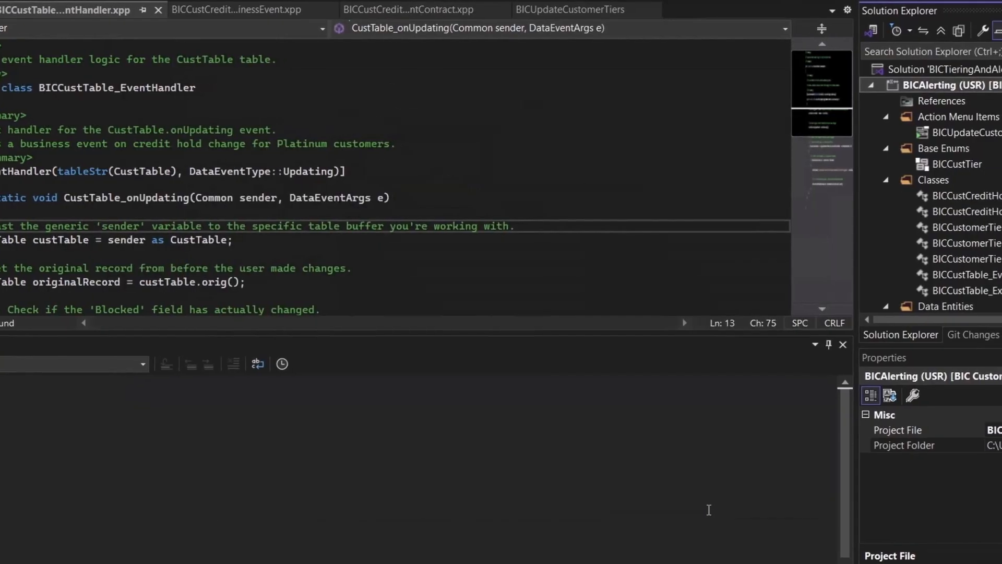
scroll(769, 260, down, 10)
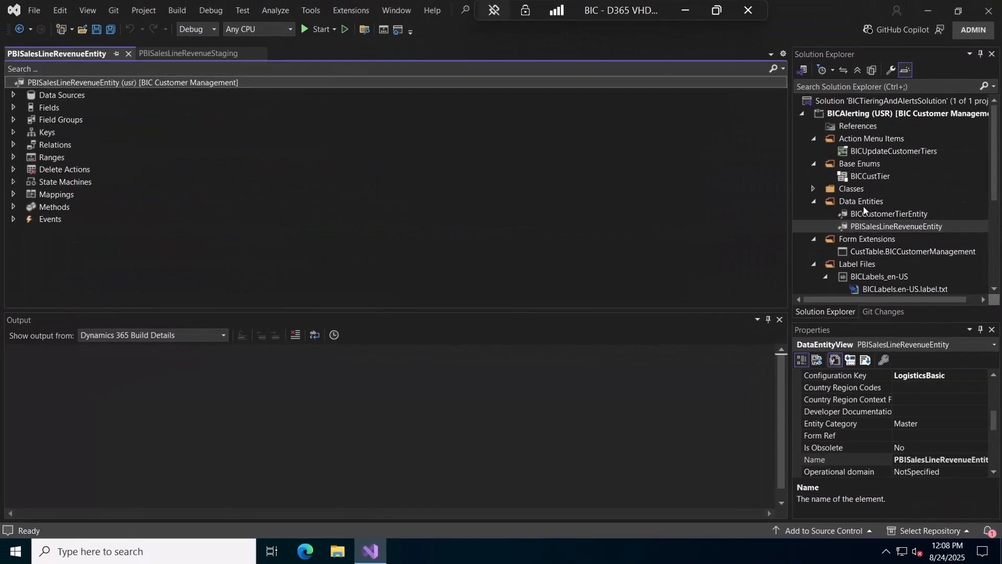
click(16, 62)
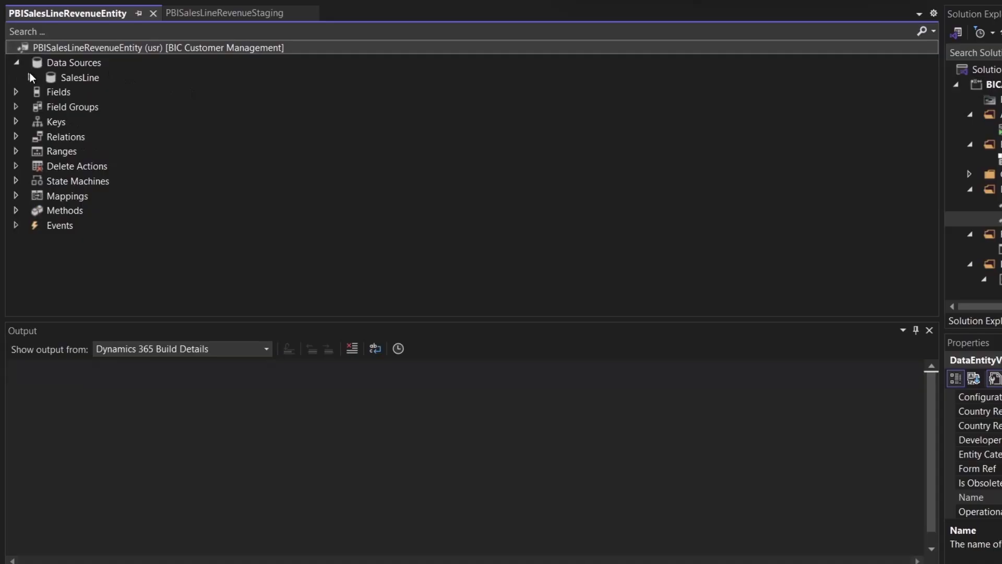
click(30, 76)
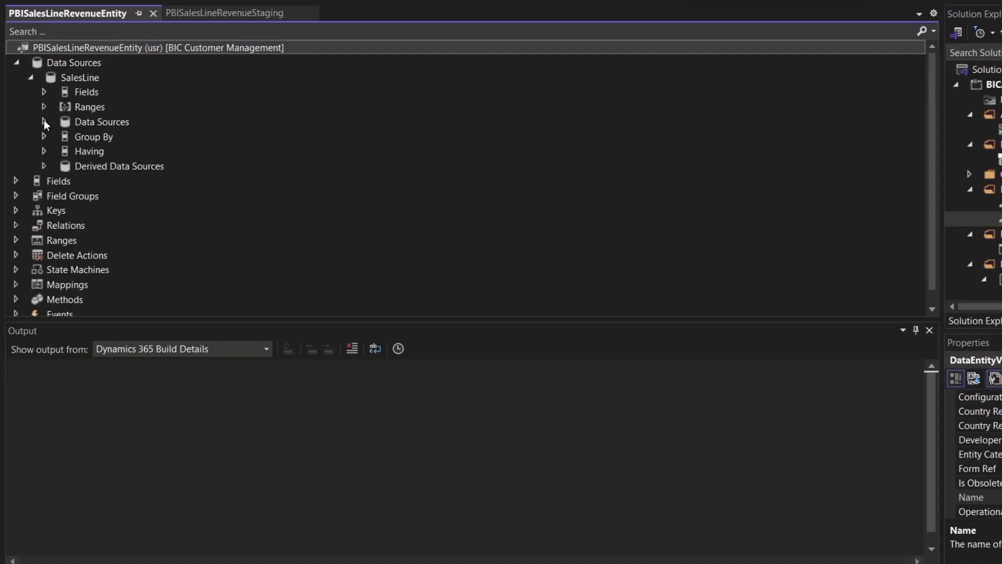
click(16, 181)
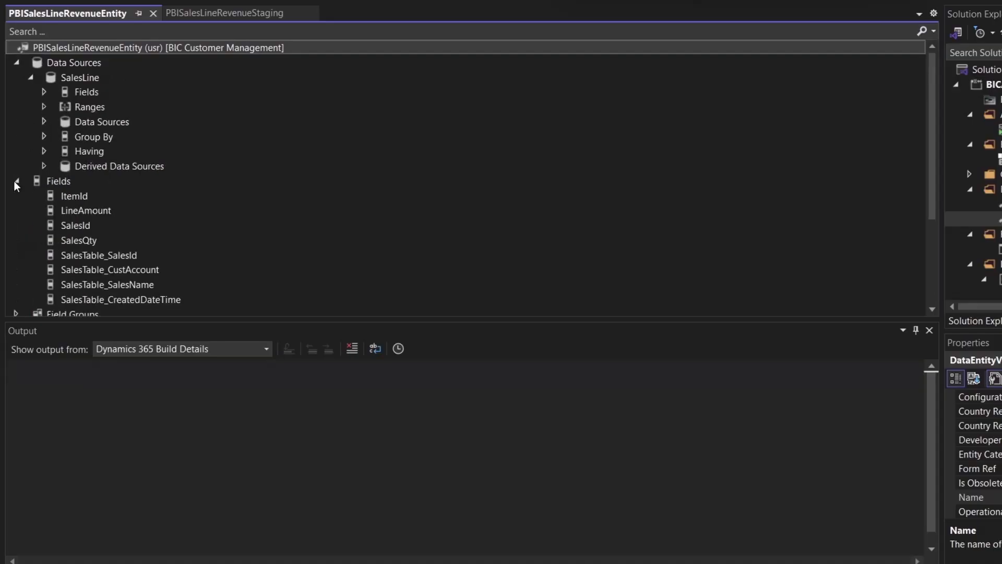
click(111, 299)
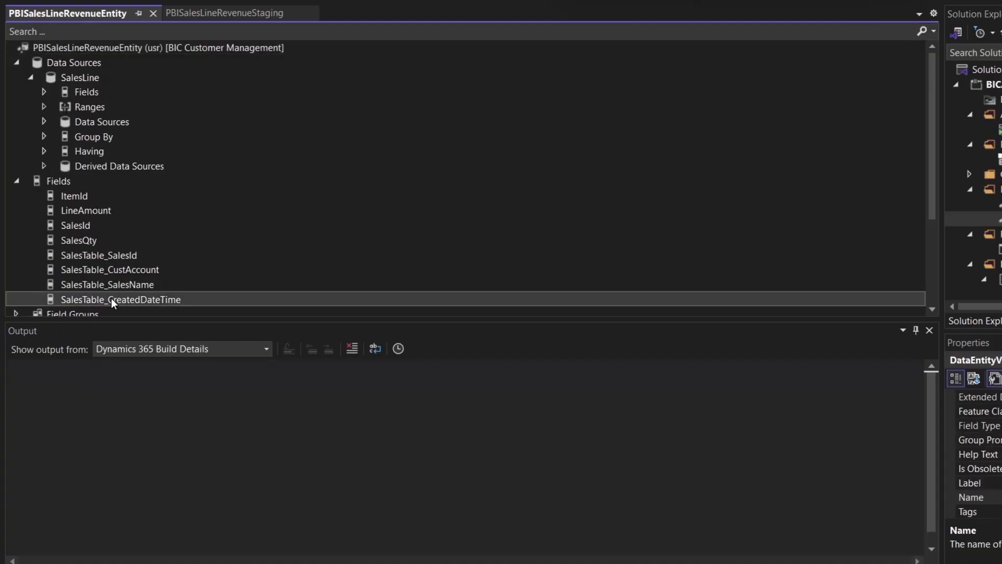
Rename SalesTable_CreatedDateTime to OrderCreationDateTime.
click(923, 475)
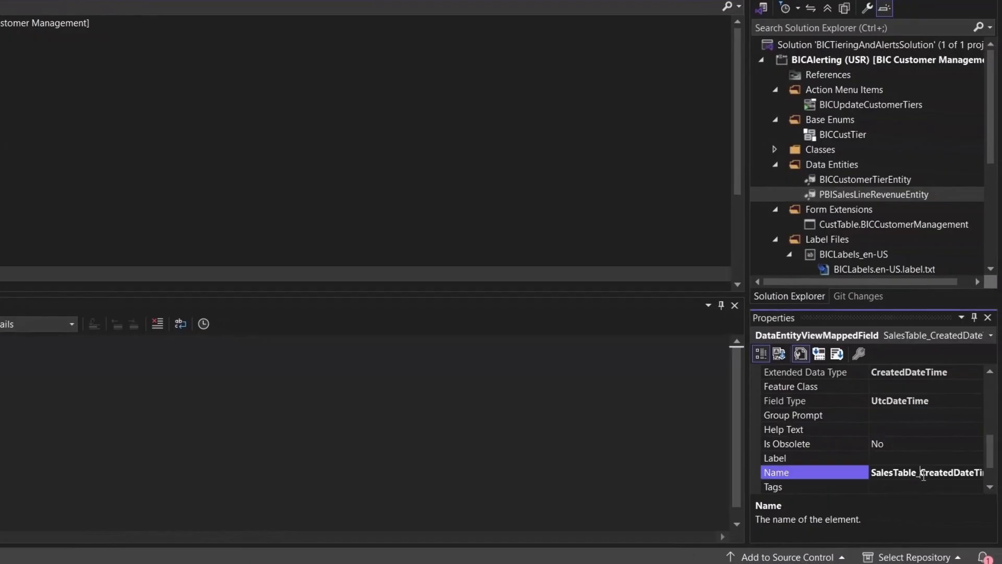
key(shift+Home)
text(Order)
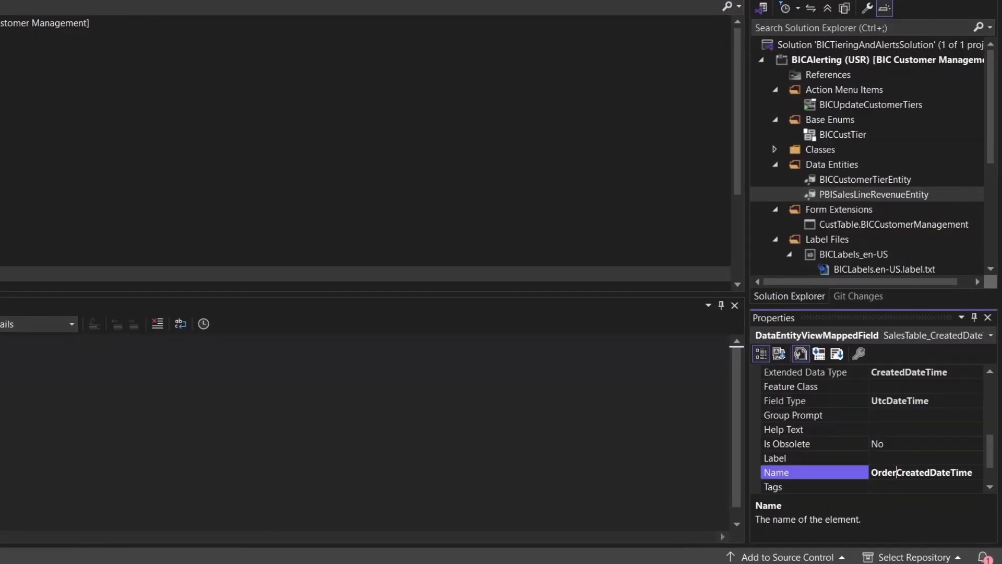
key(Delete)
key(Delete)
text(ion)
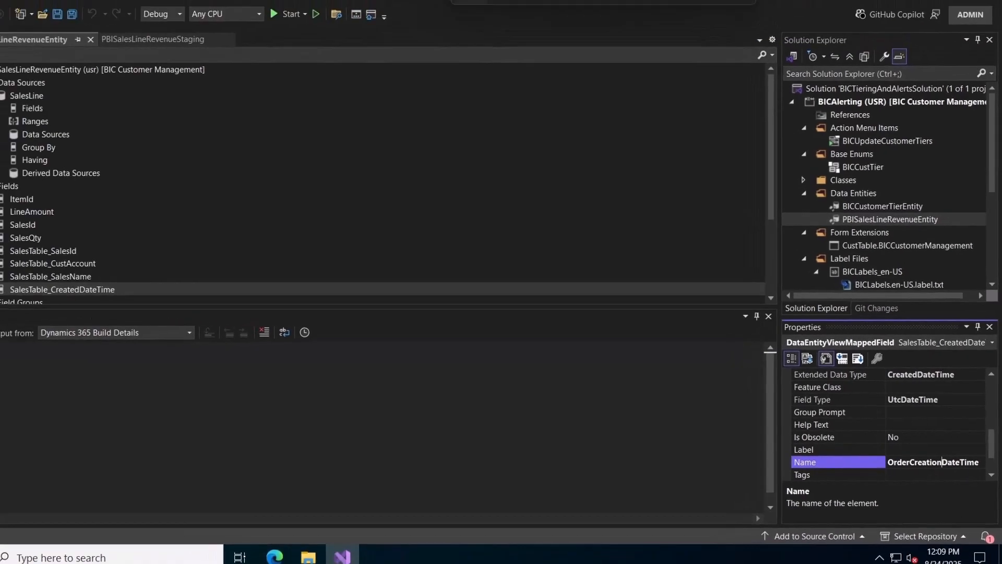
key(Return)
Delete the SalesTable_SalesId field and update the entity's staging table.
click(90, 255)
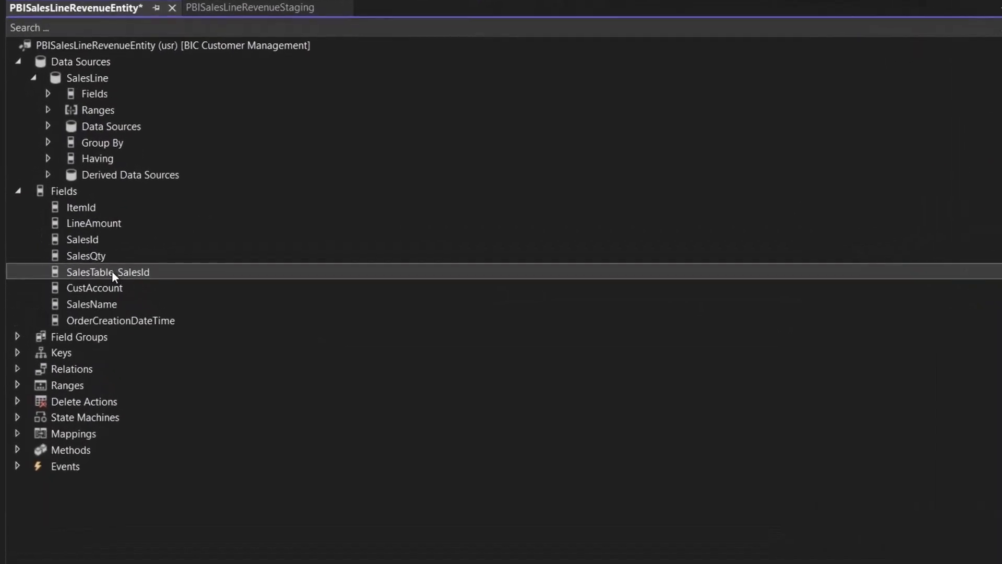
right_click(86, 255)
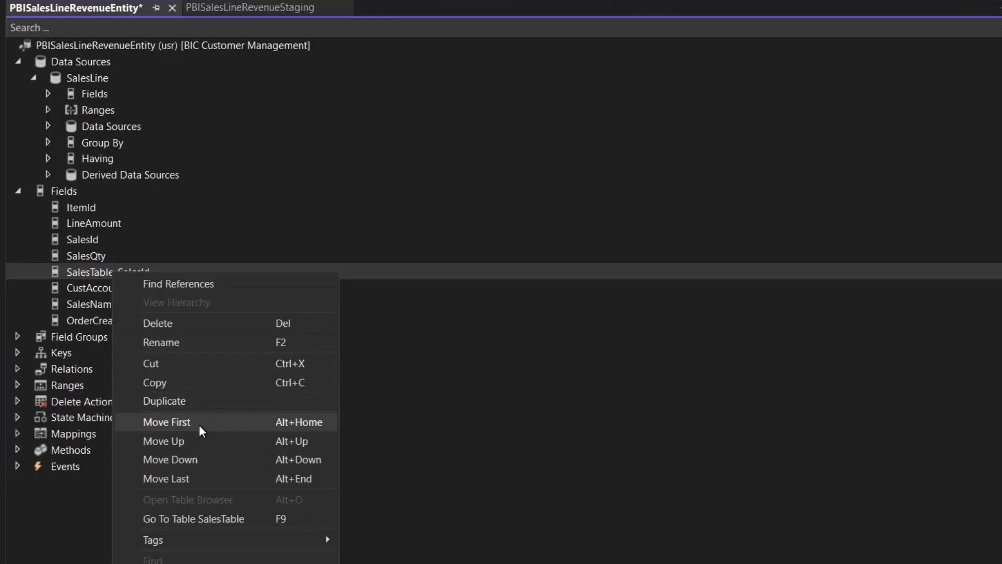
click(183, 324)
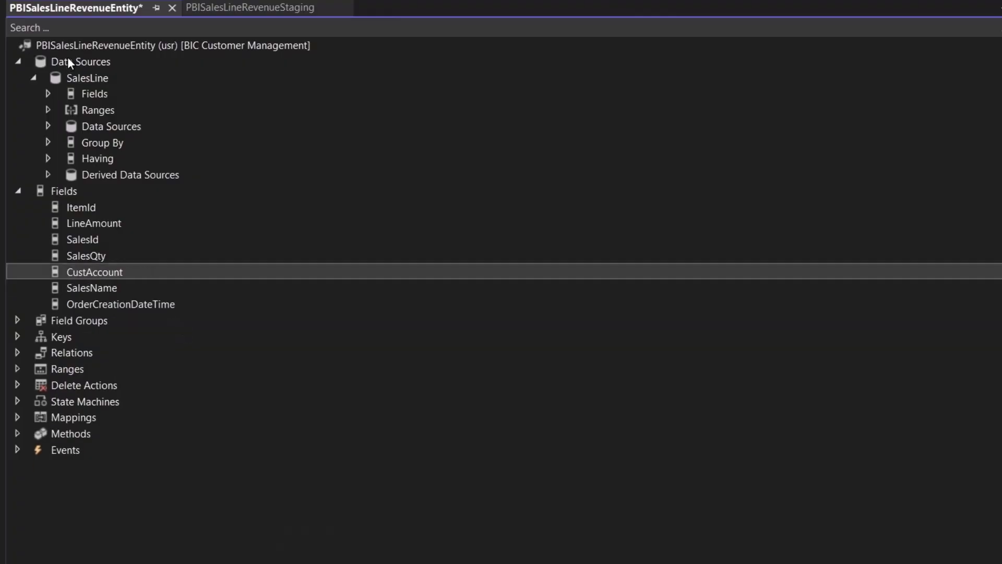
right_click(76, 45)
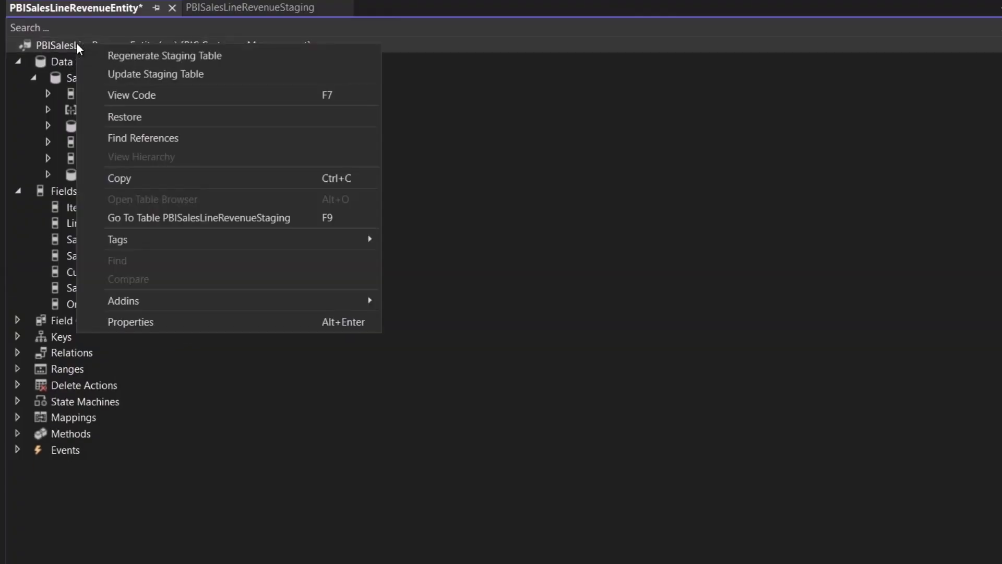
click(126, 74)
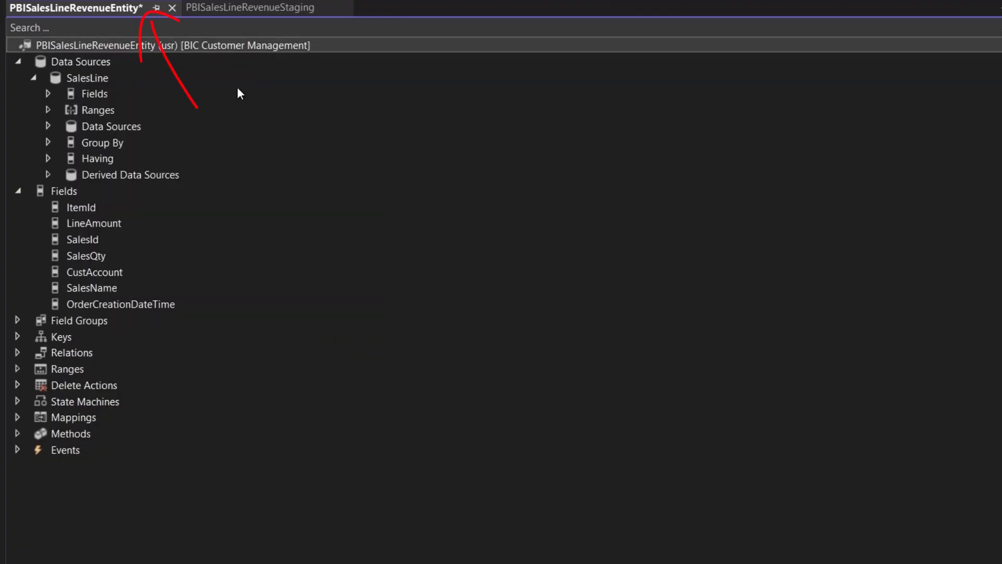
Save PBISalesLineRevenueEntity with its seven fields using Ctrl+S.
key(ctrl+s)
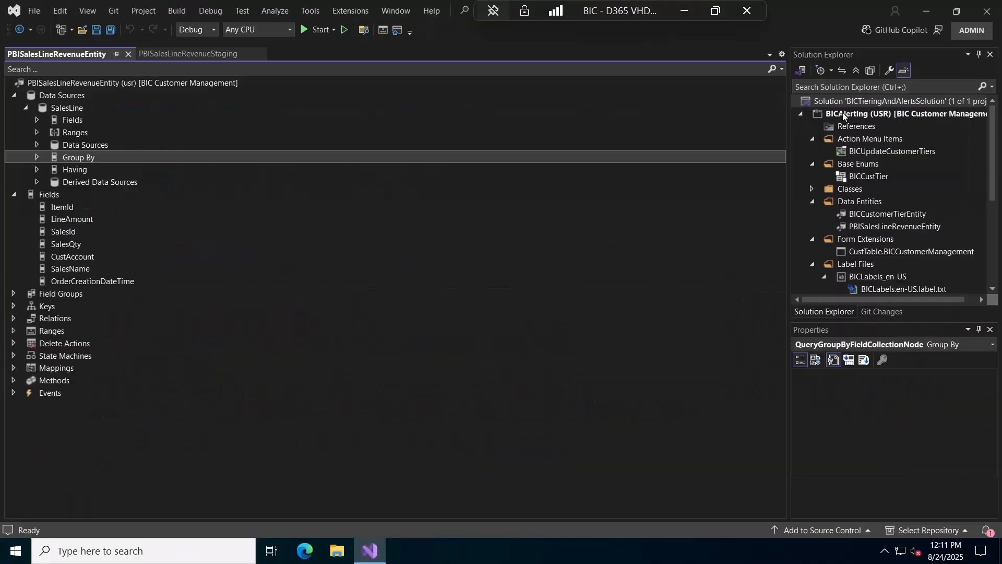
Add Retail, Tax and SourceDocumentationTypes as referenced packages in the model parameters.
right_click(835, 99)
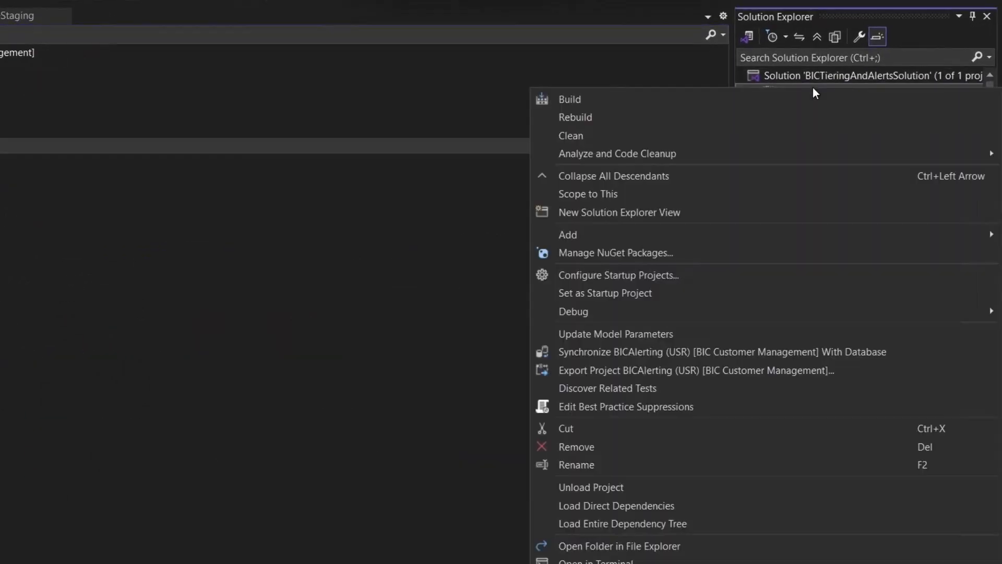
click(652, 332)
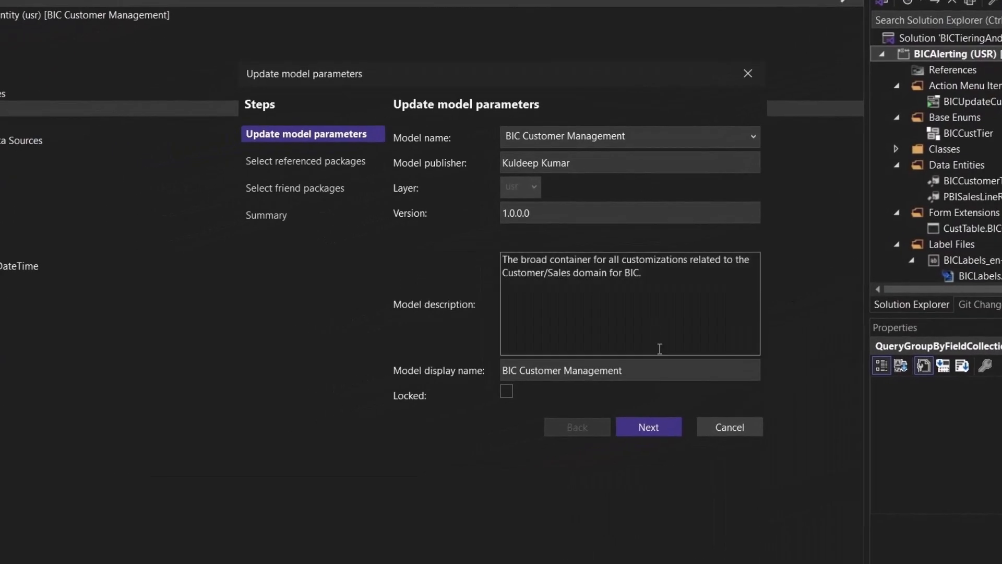
click(516, 464)
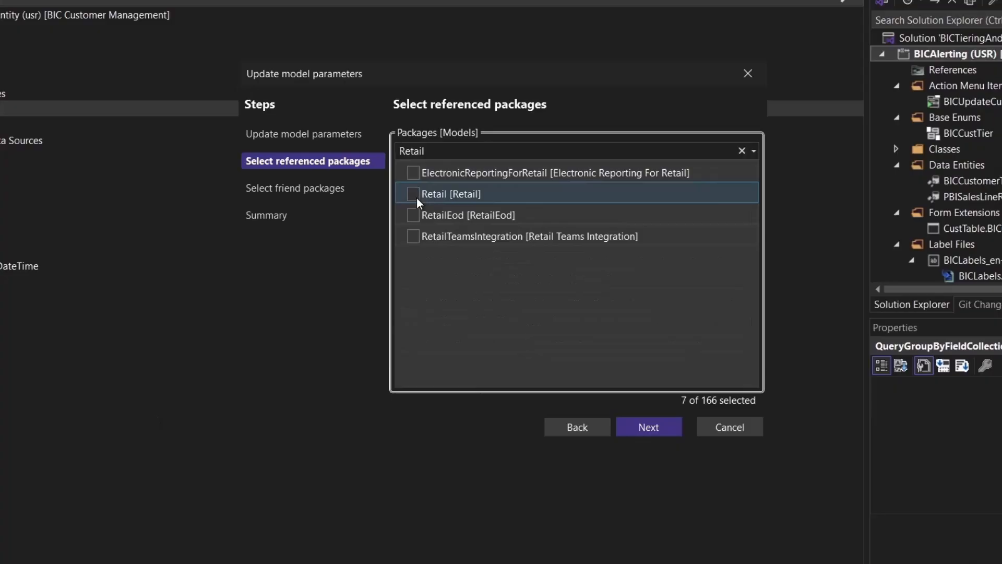
click(416, 198)
click(416, 198)
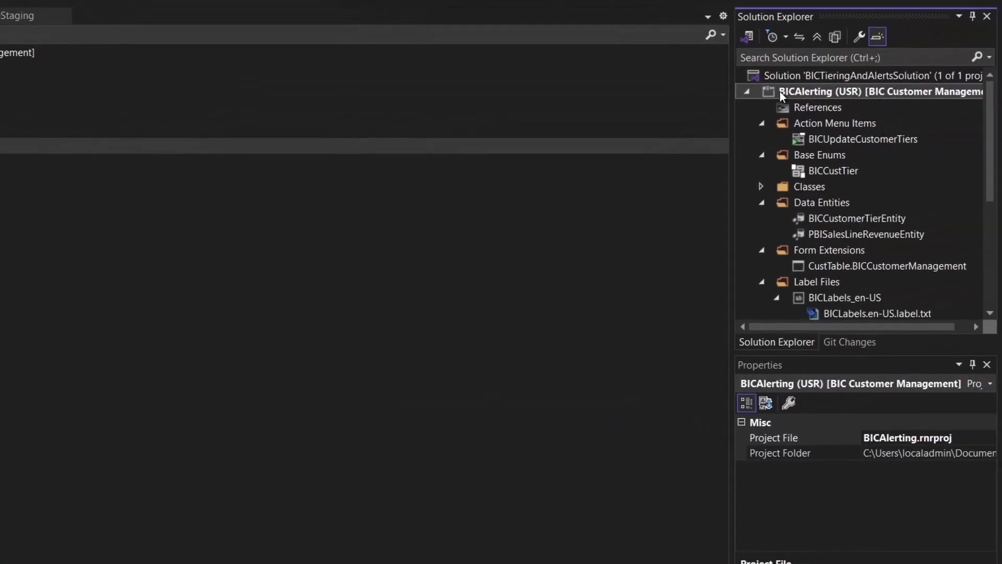
right_click(780, 91)
Build the BICAlerting project and synchronize it with the database.
click(748, 104)
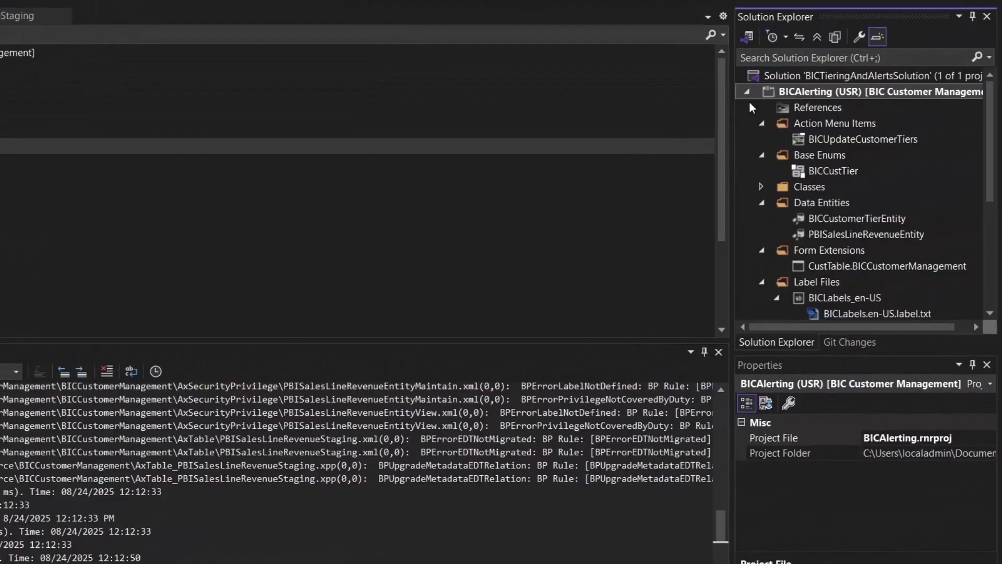
right_click(790, 93)
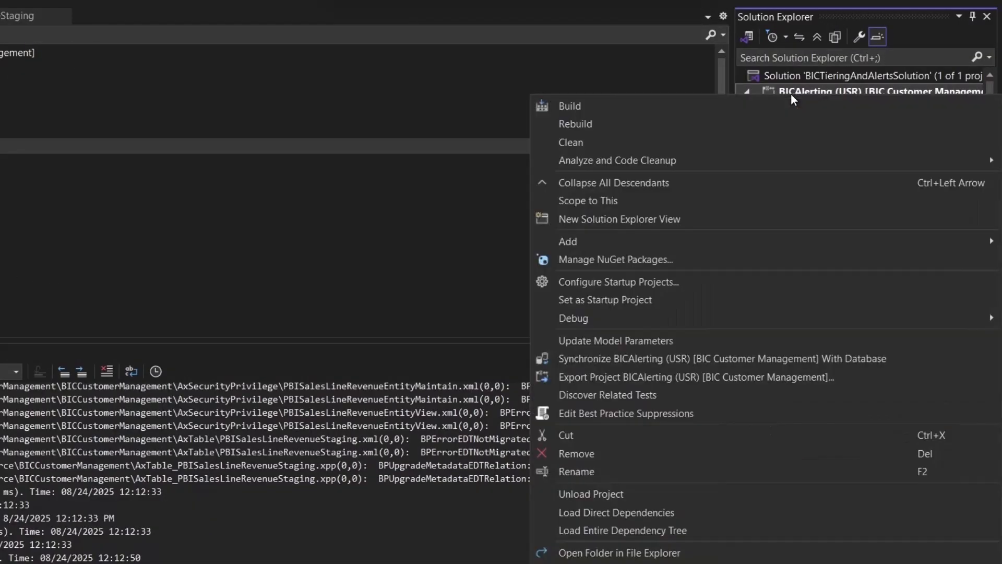
click(631, 356)
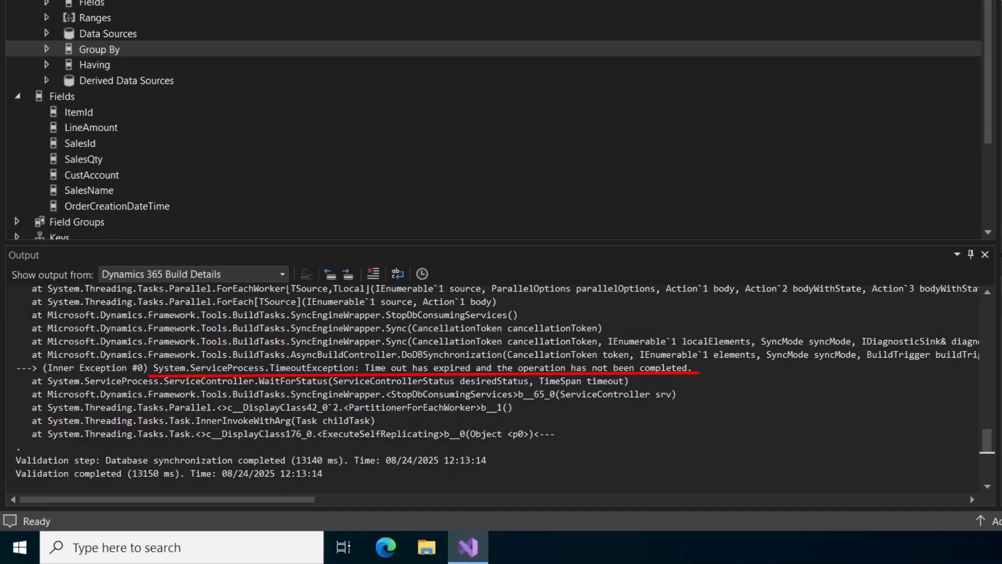
Stop the World Wide Web Publishing Service in the Services console.
key(super)
text(ser)
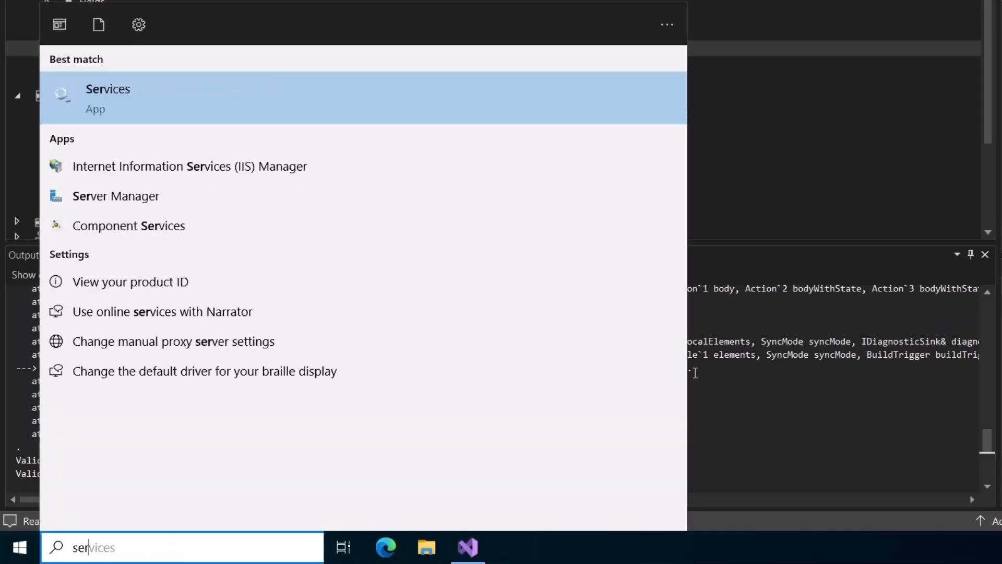
key(Return)
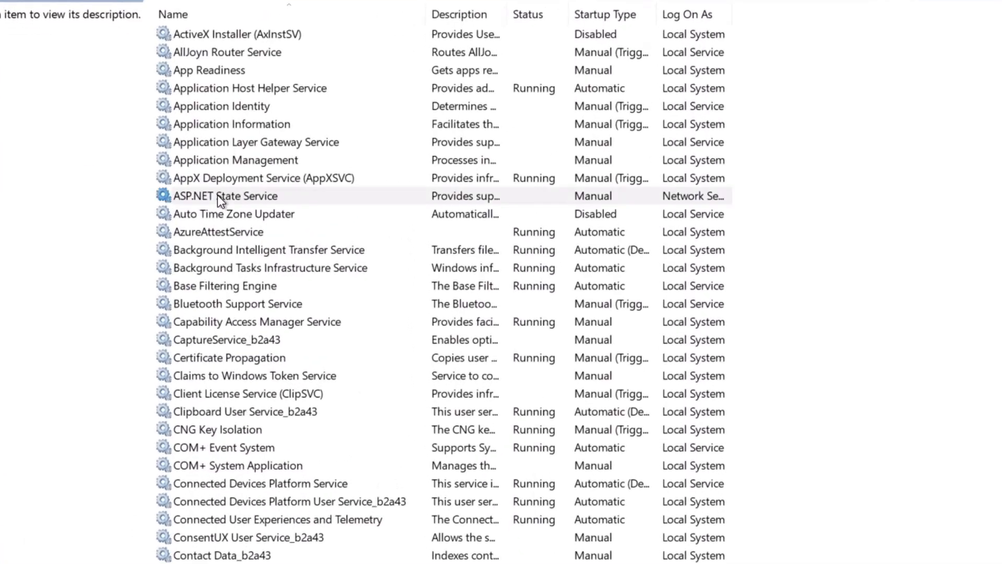
click(268, 200)
text(mi)
click(292, 190)
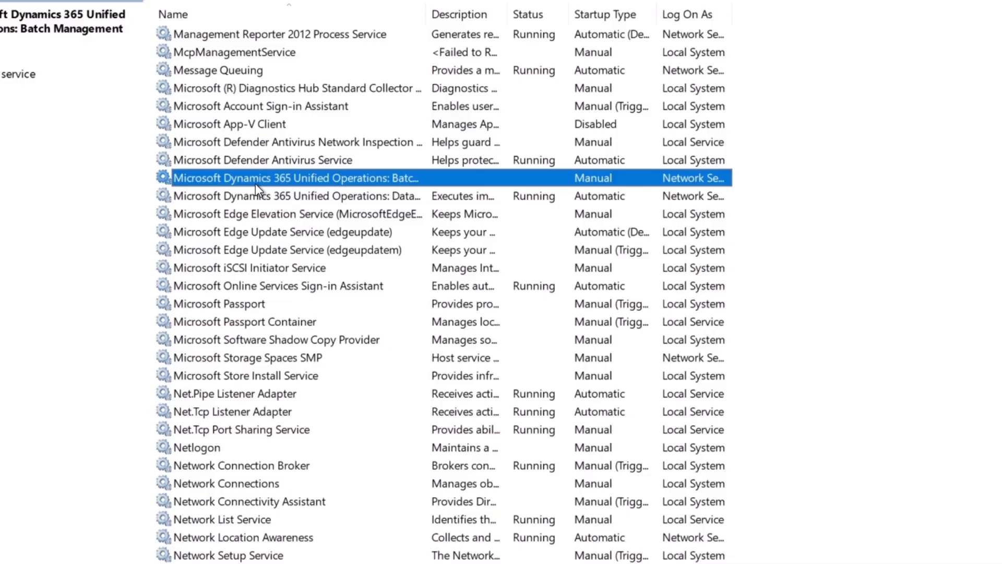
text(wo)
click(259, 553)
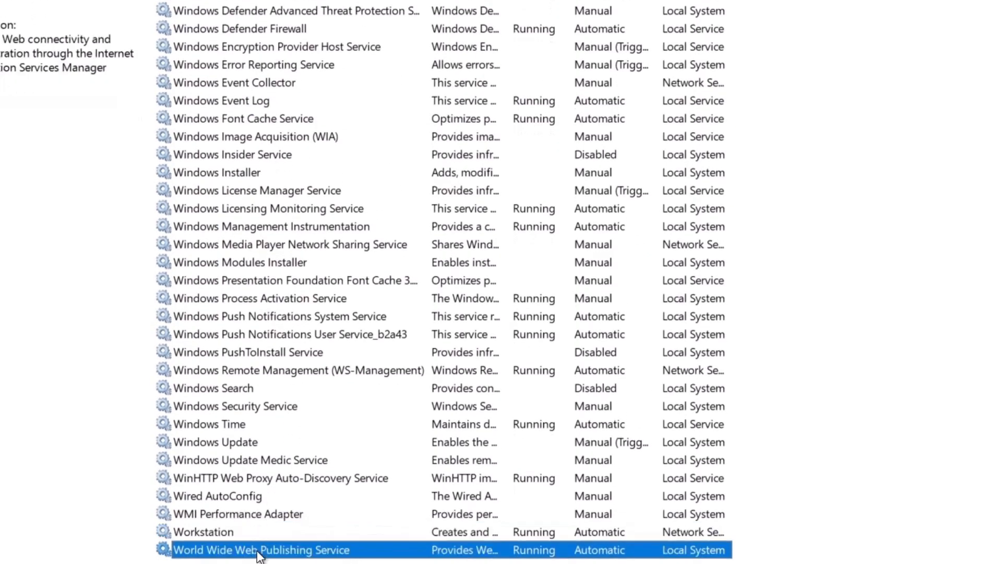
right_click(259, 553)
click(301, 368)
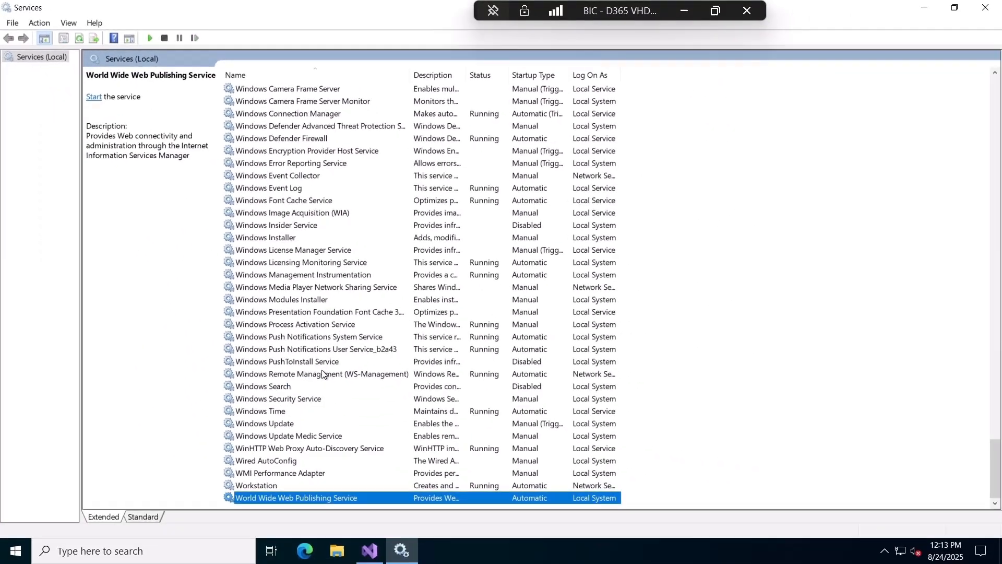
Rerun the BICAlerting database synchronization in Visual Studio.
click(367, 551)
right_click(828, 114)
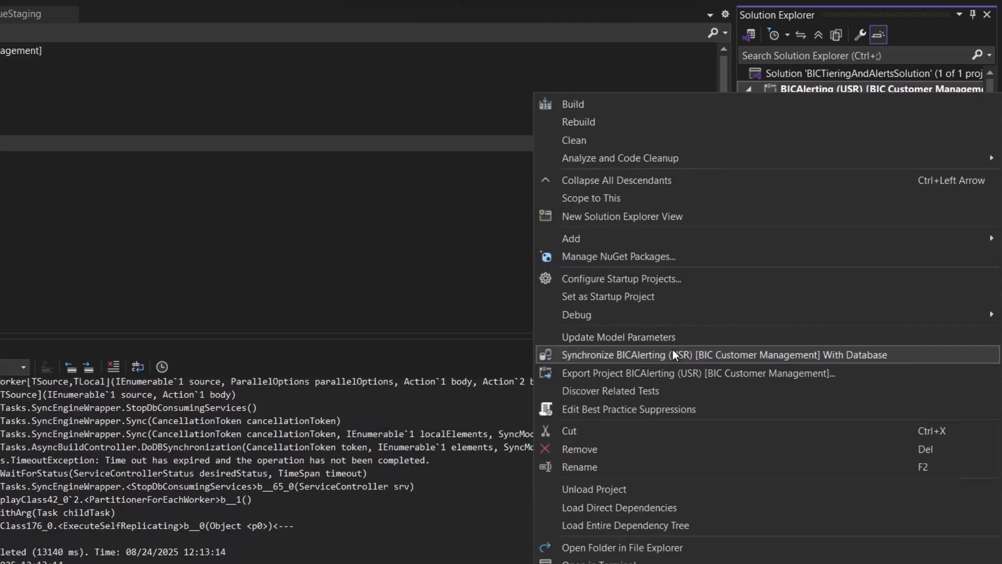
click(674, 354)
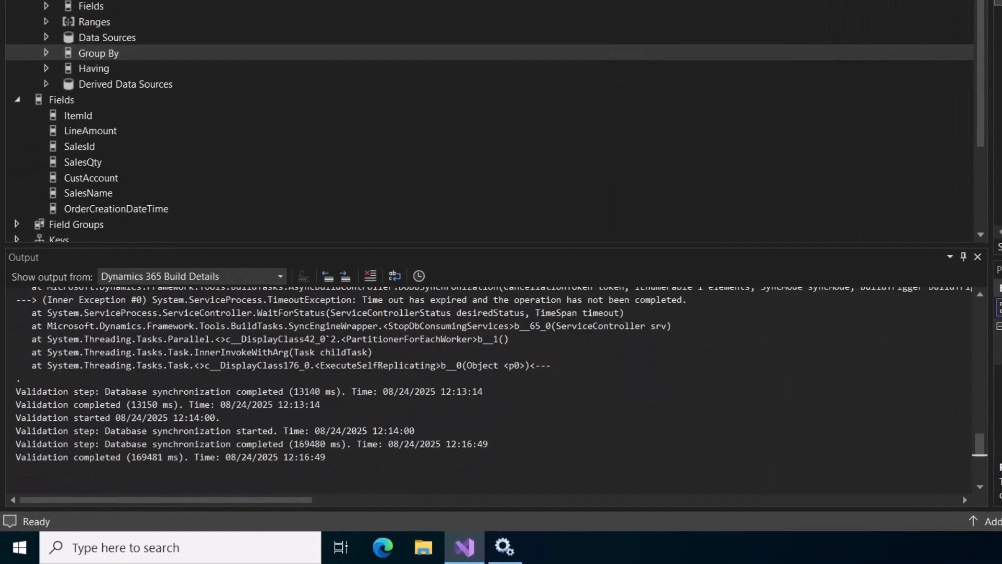
key(super)
Start the Microsoft Dynamics 365 Unified Operations: Batch Management Service in Services.
text(servi)
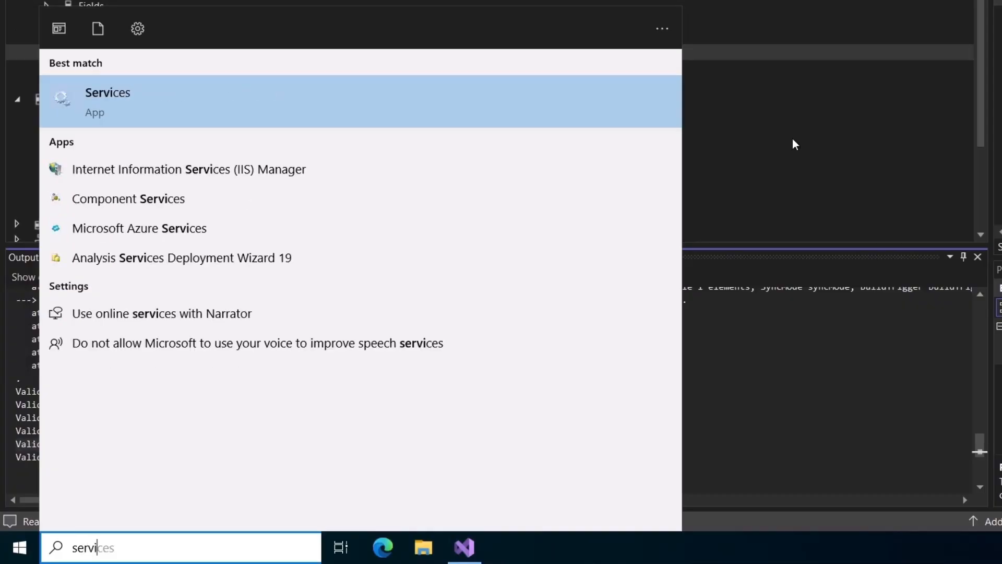
key(Return)
text(micro)
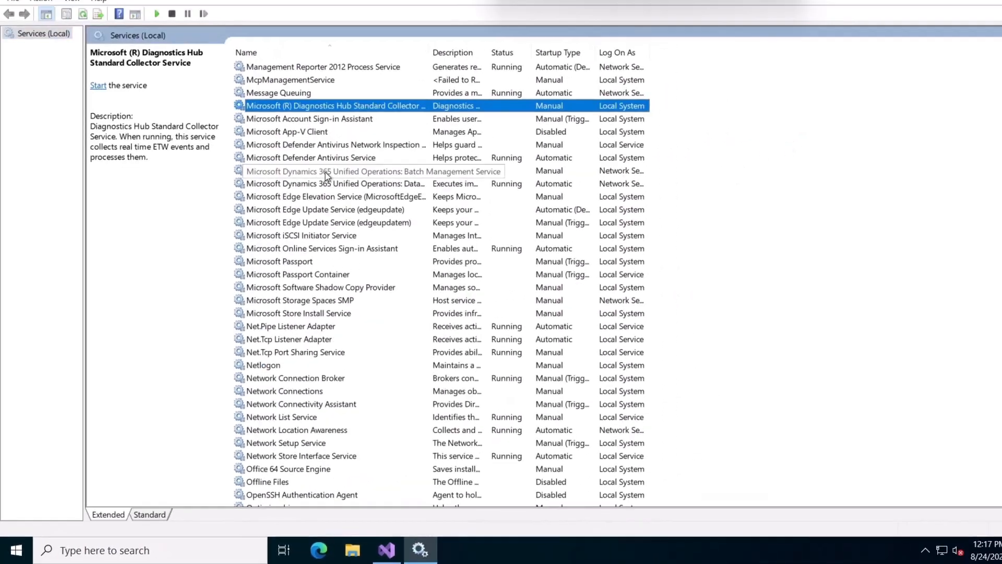
click(311, 189)
right_click(311, 189)
click(316, 194)
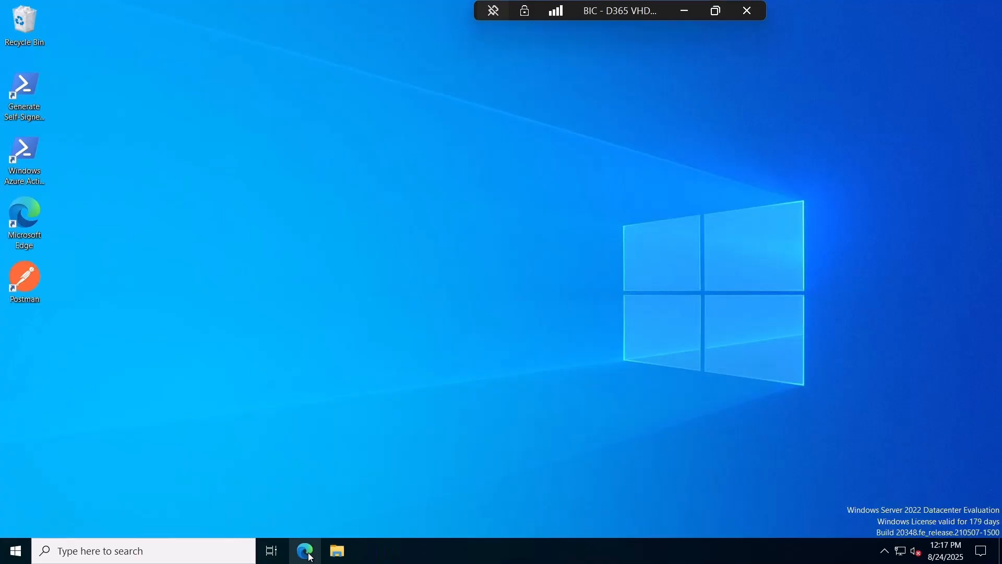
Load the environment's /data/SalesLineRevenues OData URL in Edge.
click(305, 551)
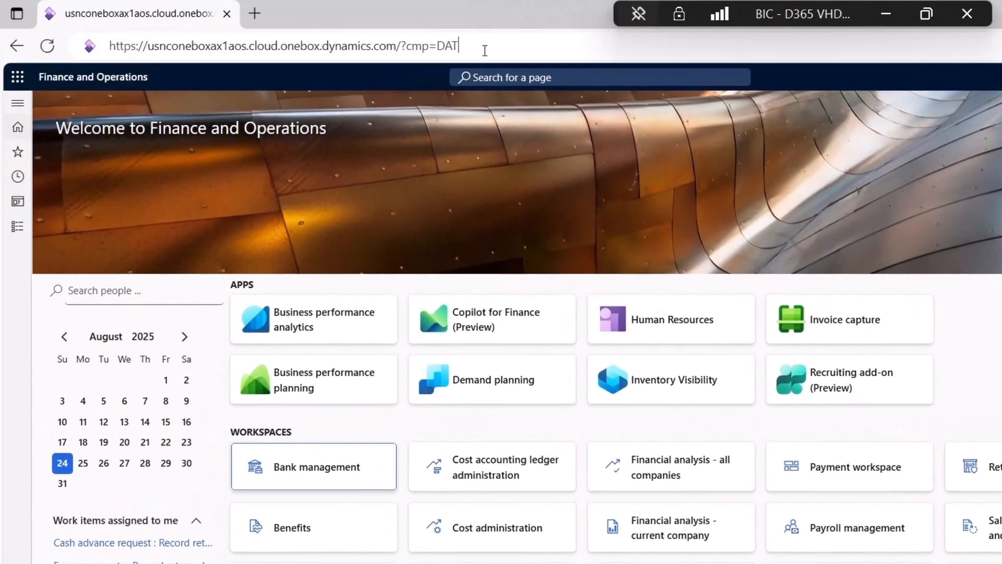
click(374, 37)
text(https://usnconeboxax1aos.cloud.onebox.dynamics.com/data/SalesLineRevenues)
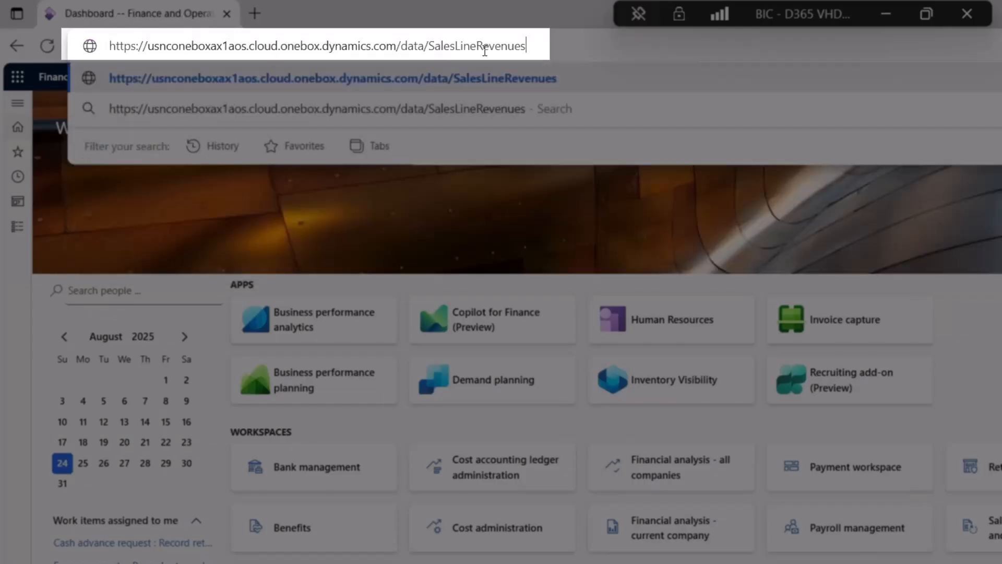
key(Return)
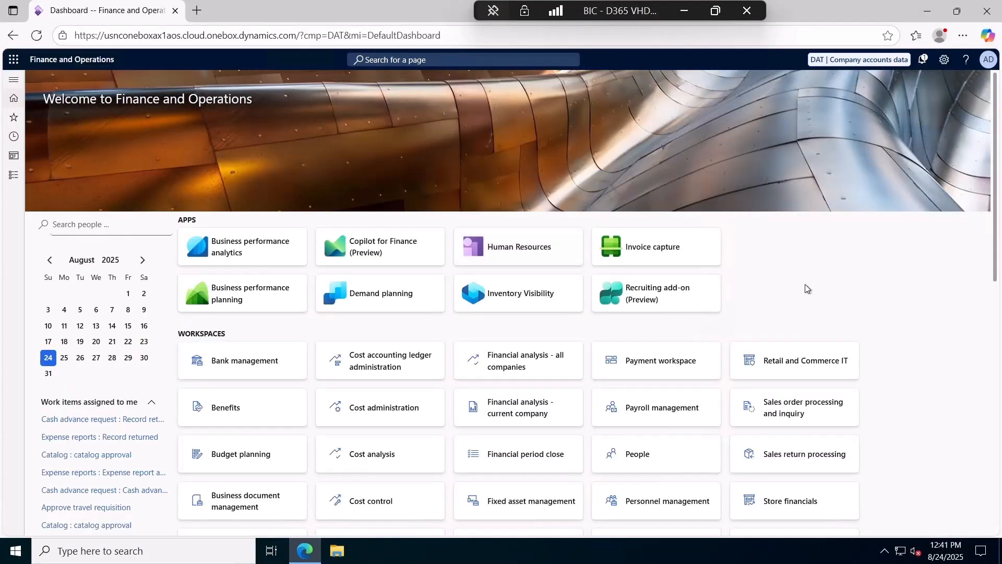
Search Bing for 'power bi desktop', download PBIDesktopSetup_x64.exe from Microsoft, and run it.
click(223, 13)
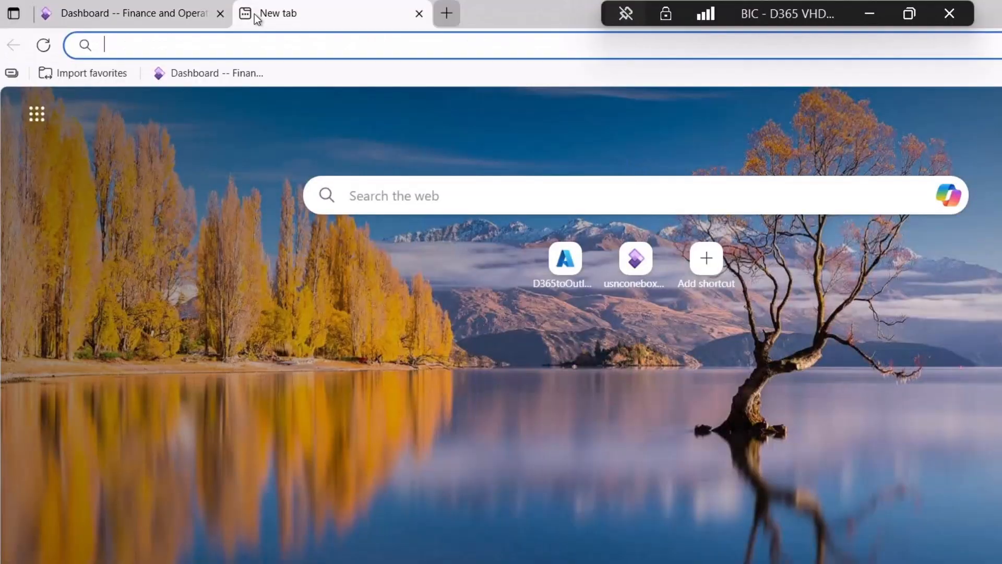
text(pow)
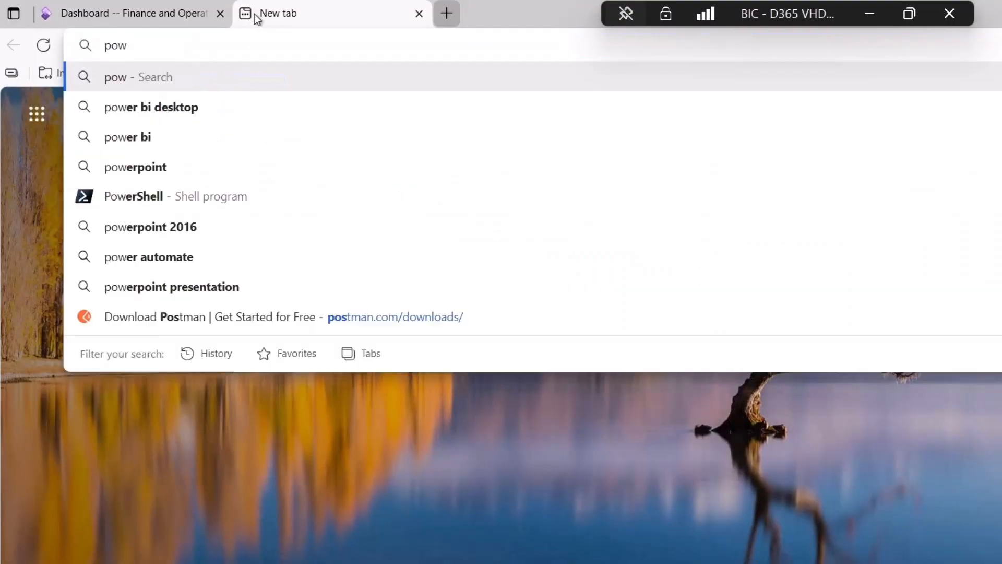
key(Down)
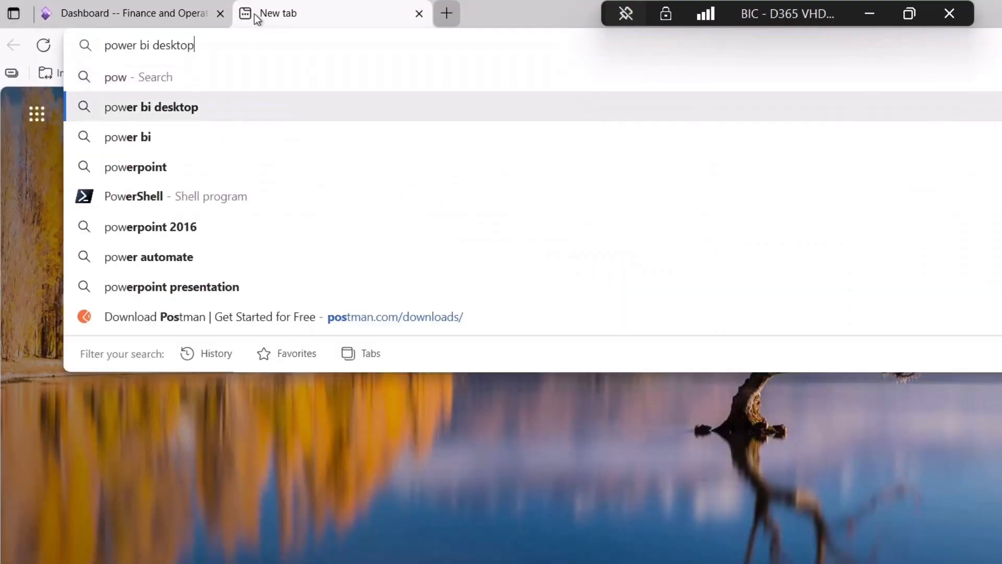
key(Return)
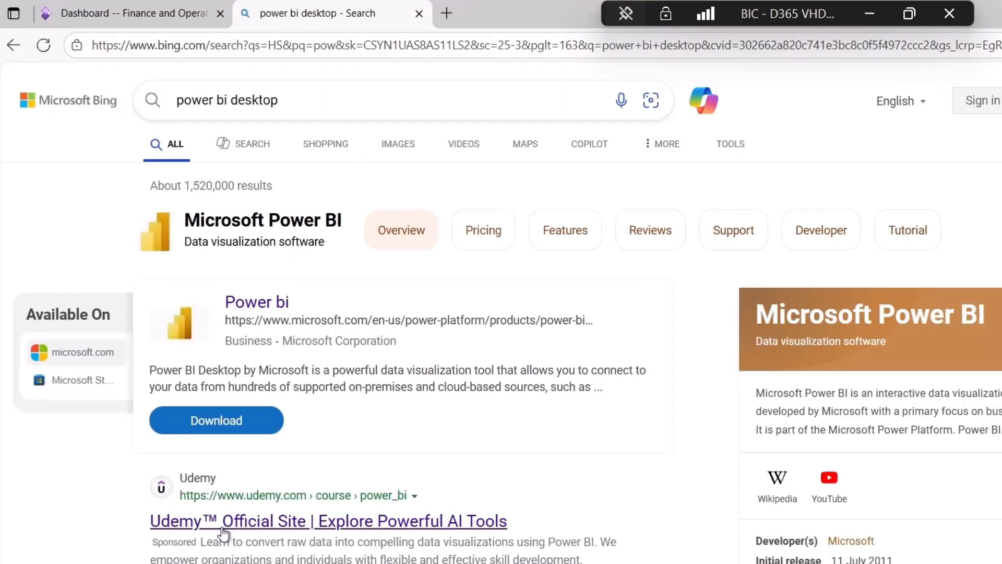
scroll(253, 530, down, 3)
click(326, 470)
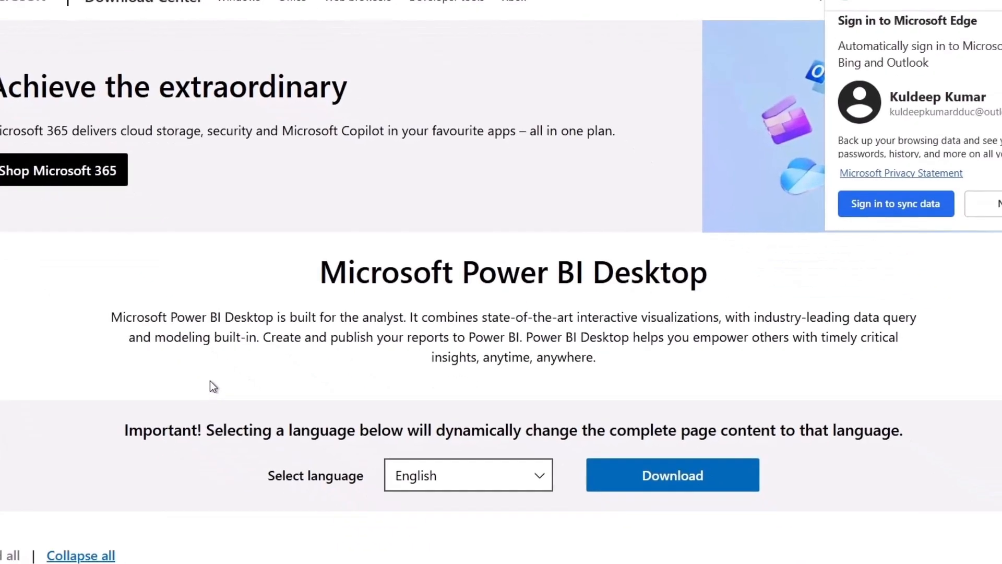
click(641, 517)
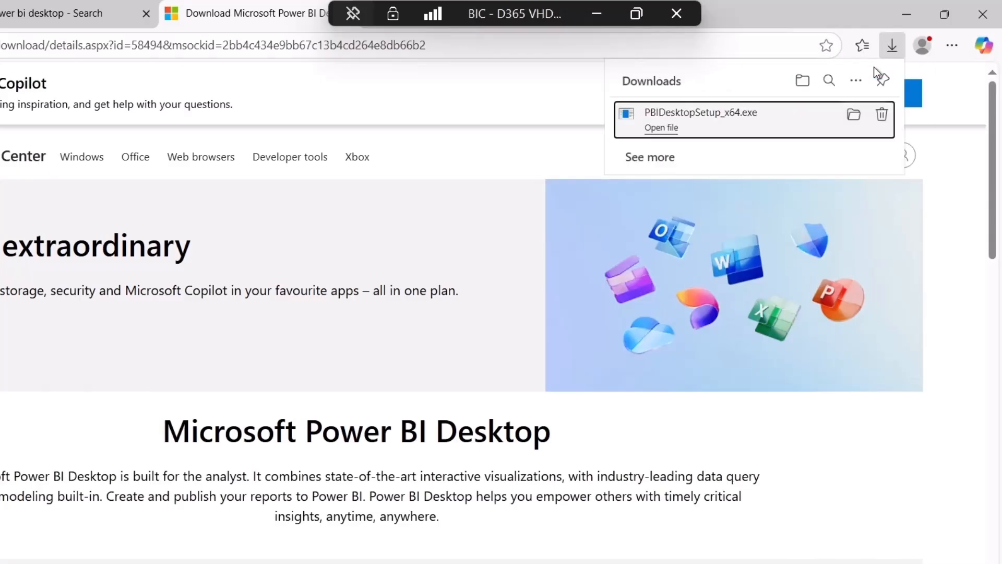
click(688, 127)
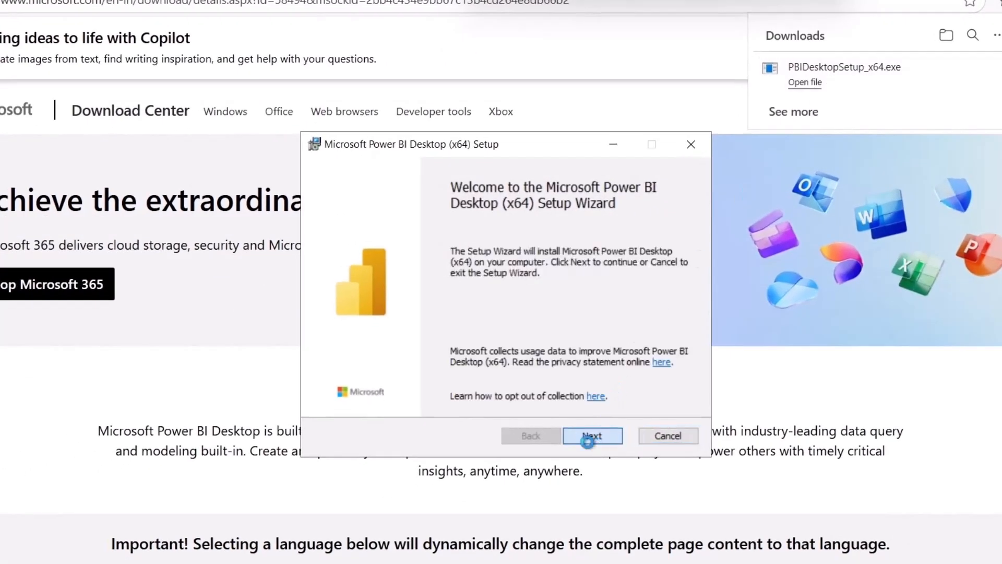
Accept the license terms, keep the default folder, install Power BI Desktop and launch it.
click(589, 438)
click(446, 401)
click(573, 437)
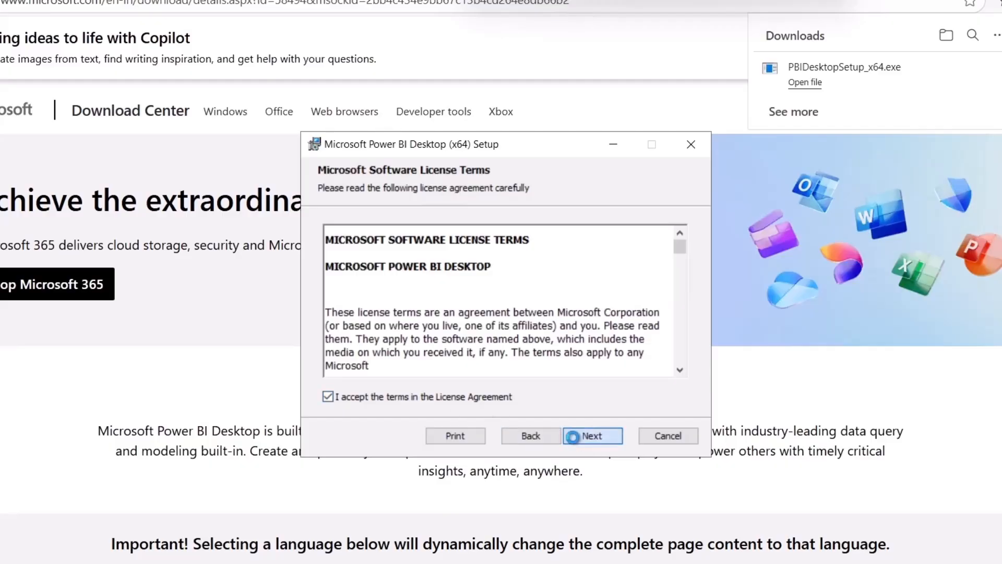
click(573, 438)
click(573, 437)
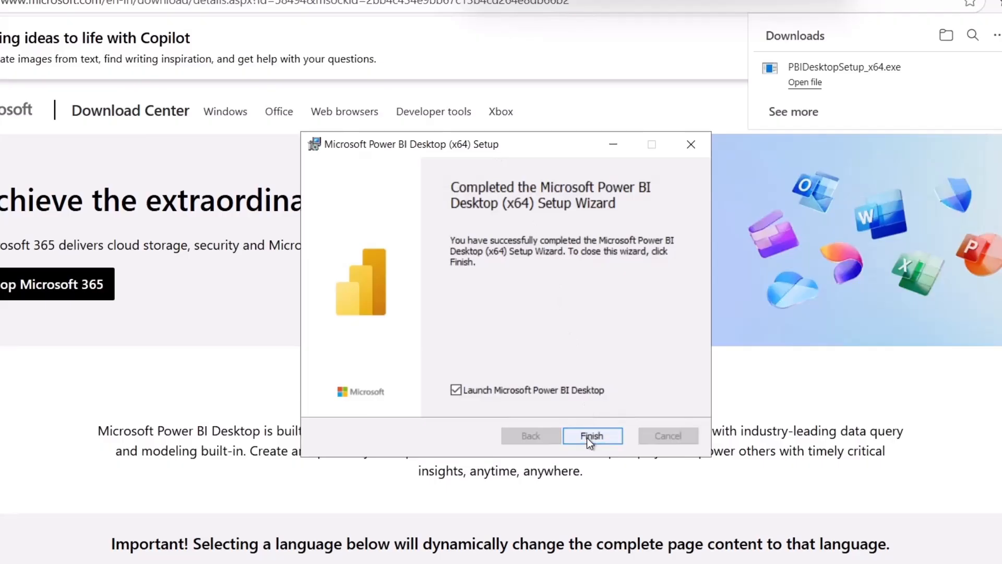
click(587, 438)
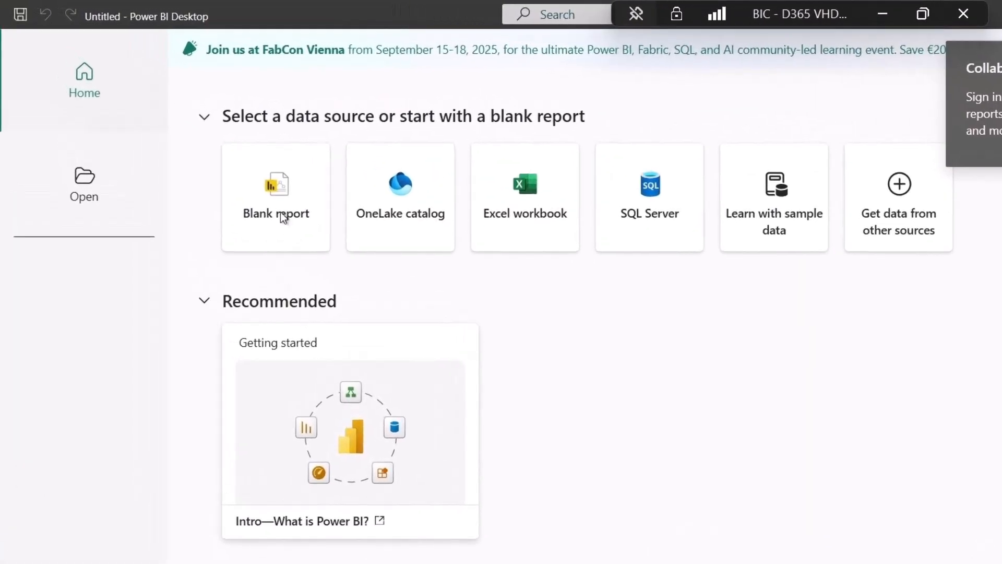
Start a blank report, keeping dark mode and dismissing the welcome introduction.
click(282, 218)
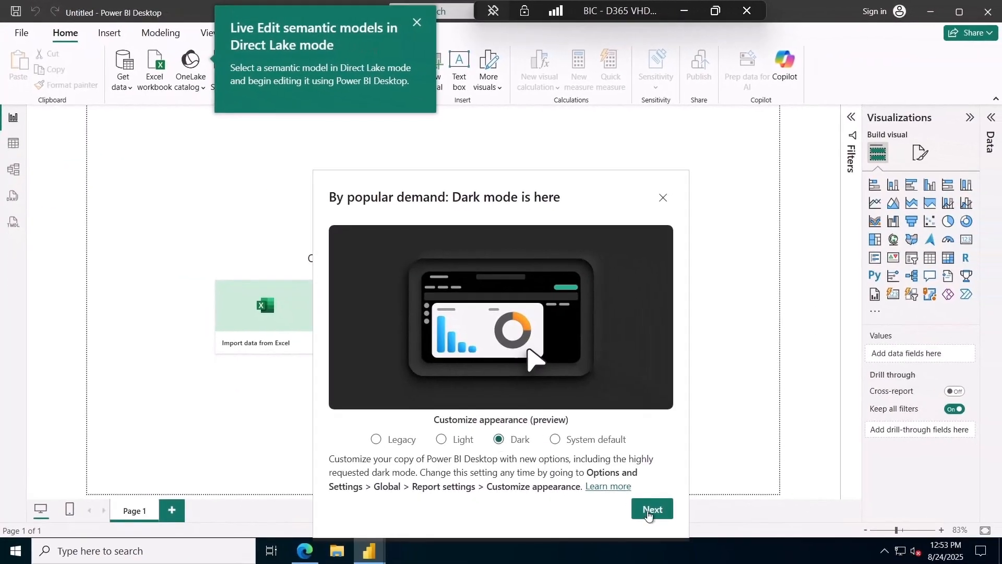
click(652, 510)
click(652, 516)
click(417, 23)
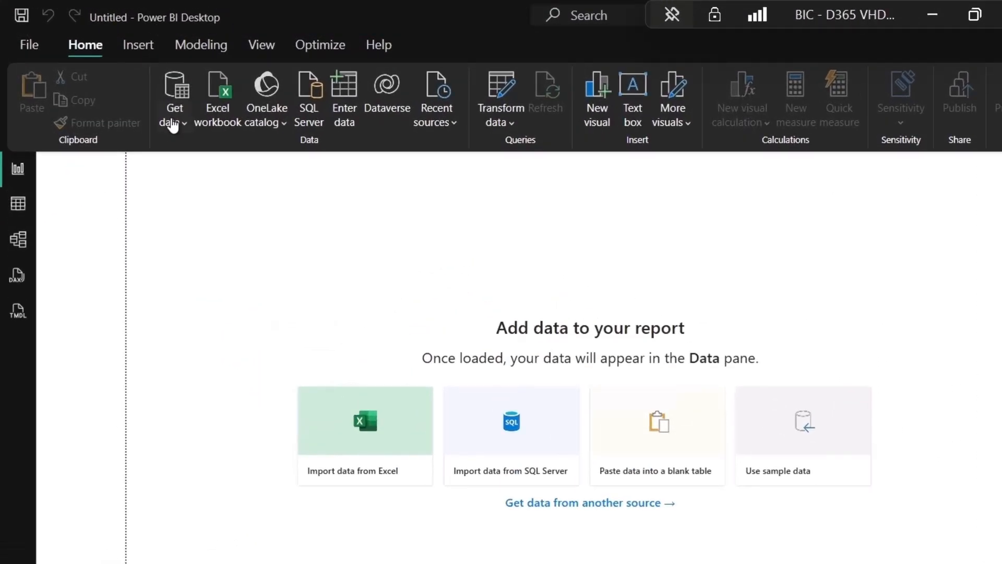
Add an OData feed data source using the pasted Finance and Operations /data URL.
click(129, 83)
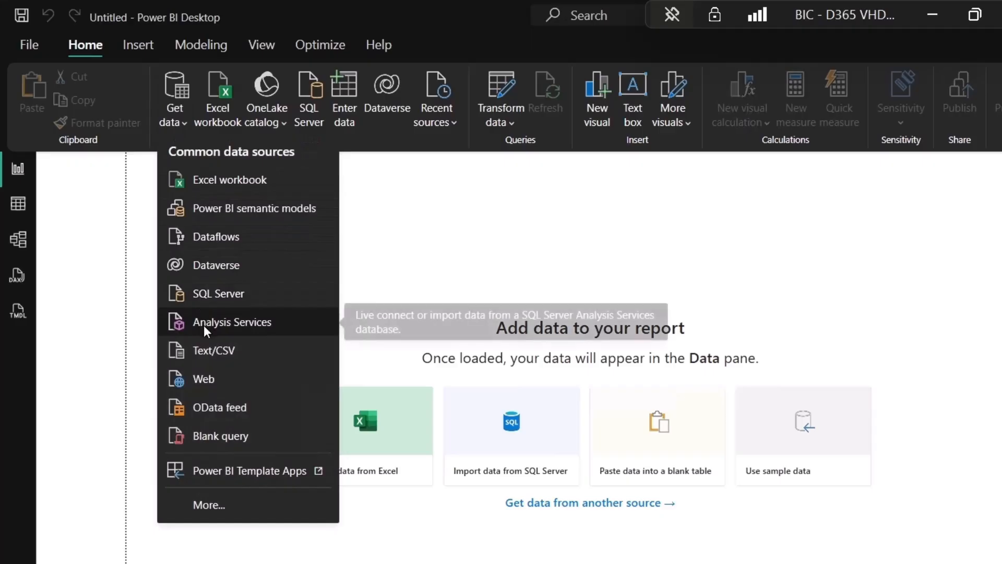
click(232, 410)
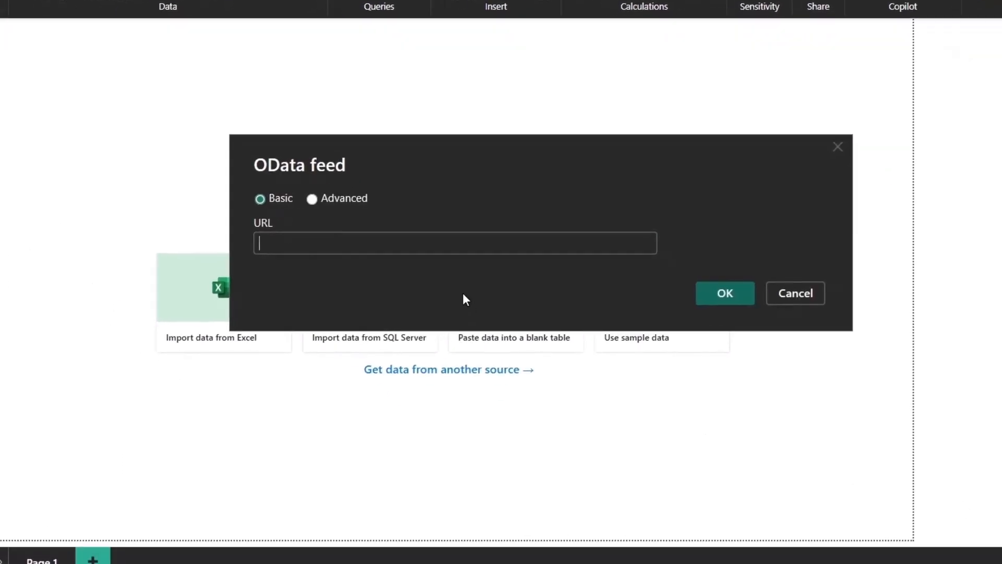
text(https://usnconeboxax1aos.cloud.onebox.dynamics.com/data)
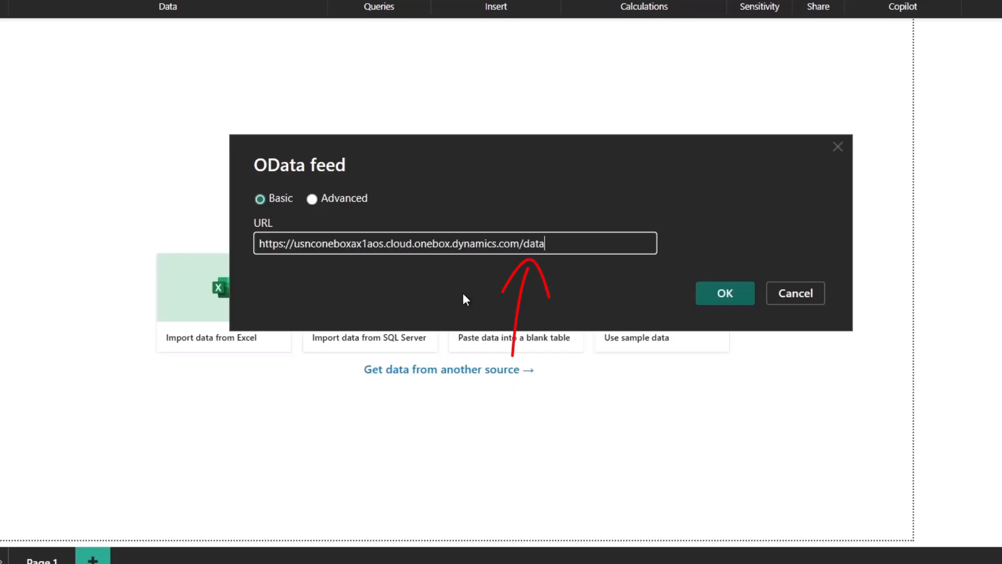
click(702, 298)
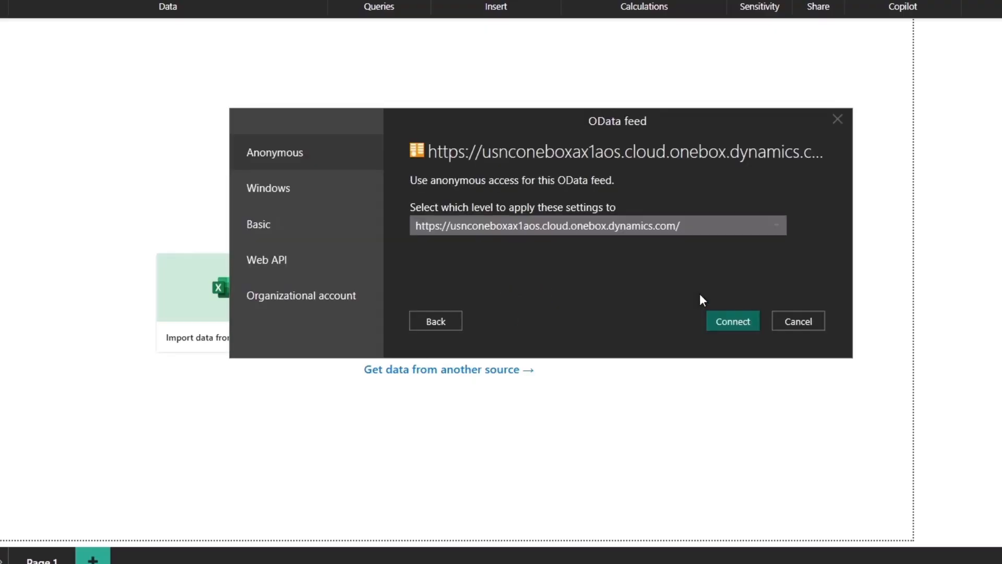
Sign in with the organizational account's e-mail and password, apply at the /data level, and connect.
click(313, 310)
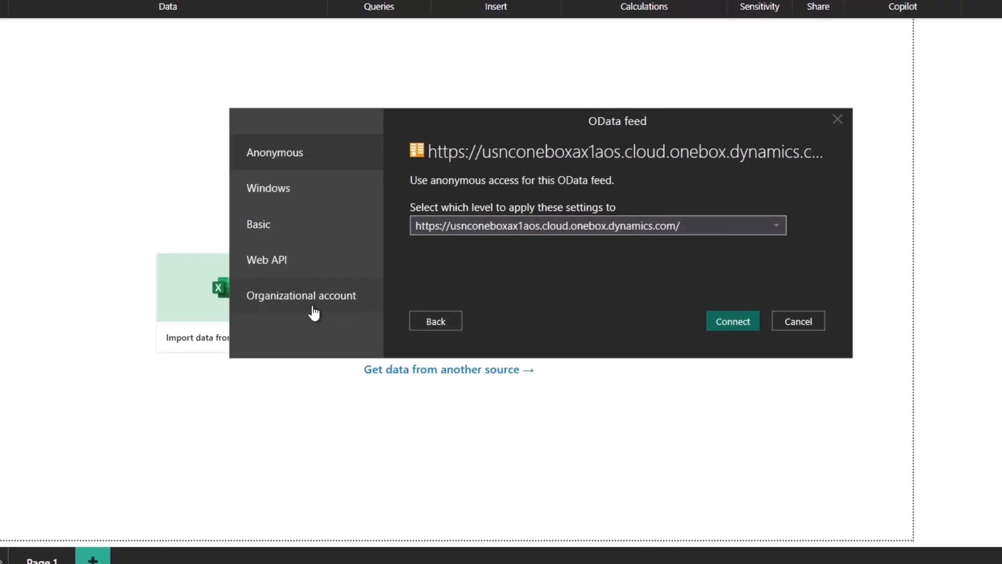
click(444, 206)
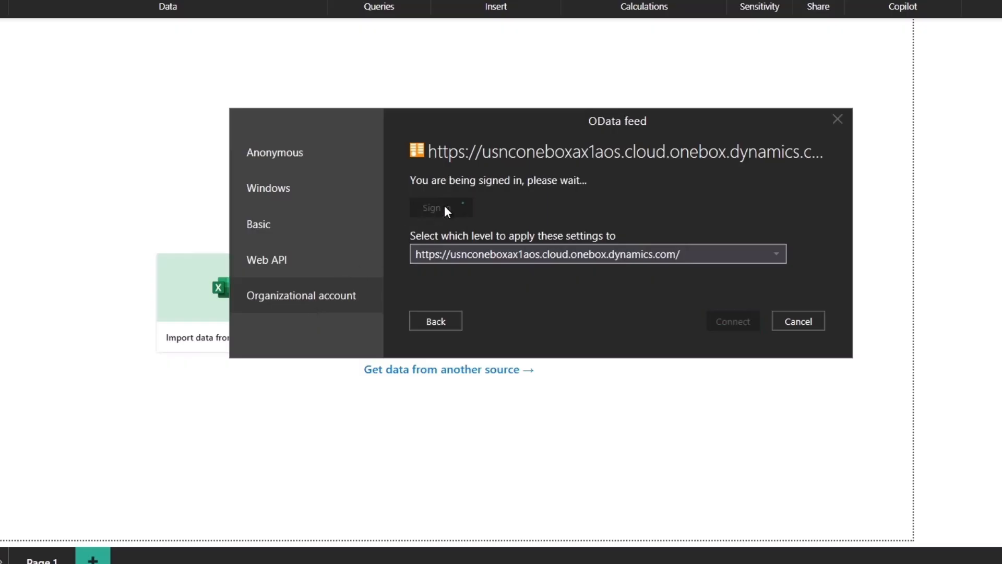
click(180, 253)
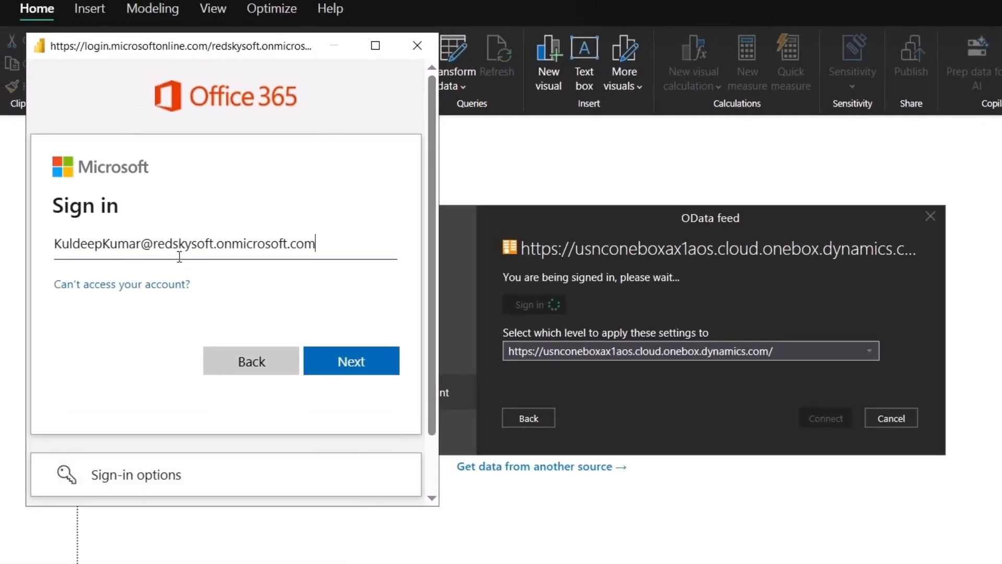
key(Return)
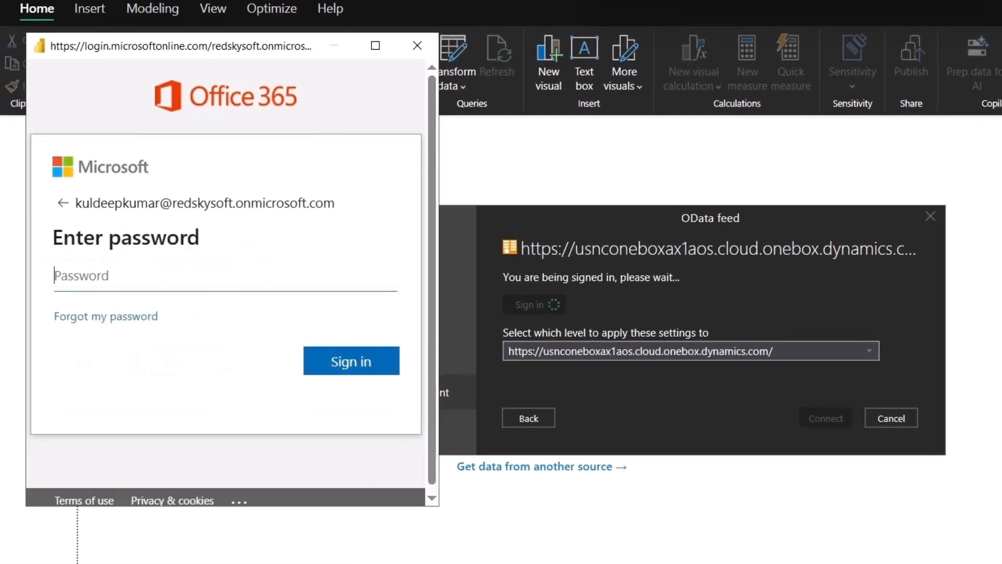
text(•••••••••••••••)
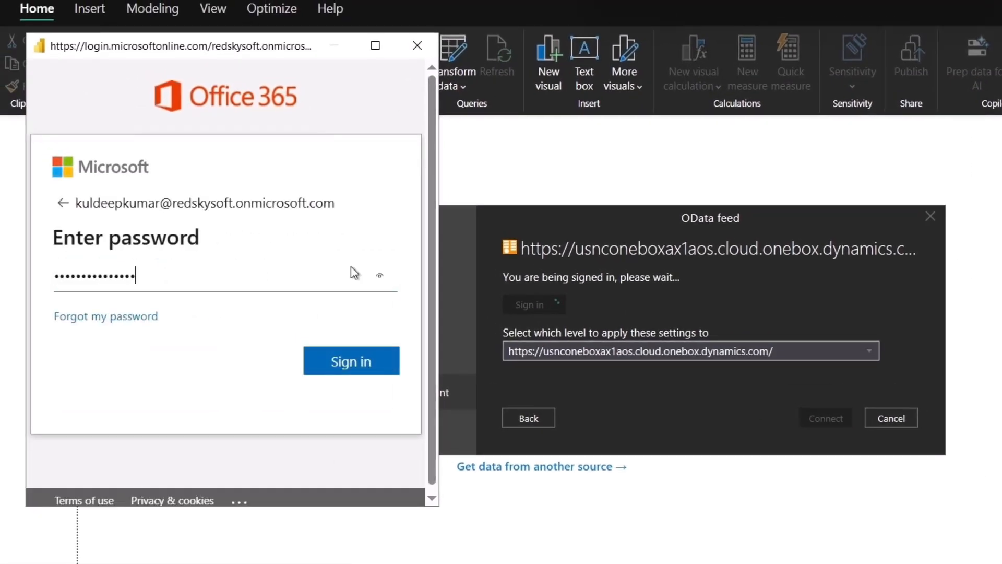
key(Return)
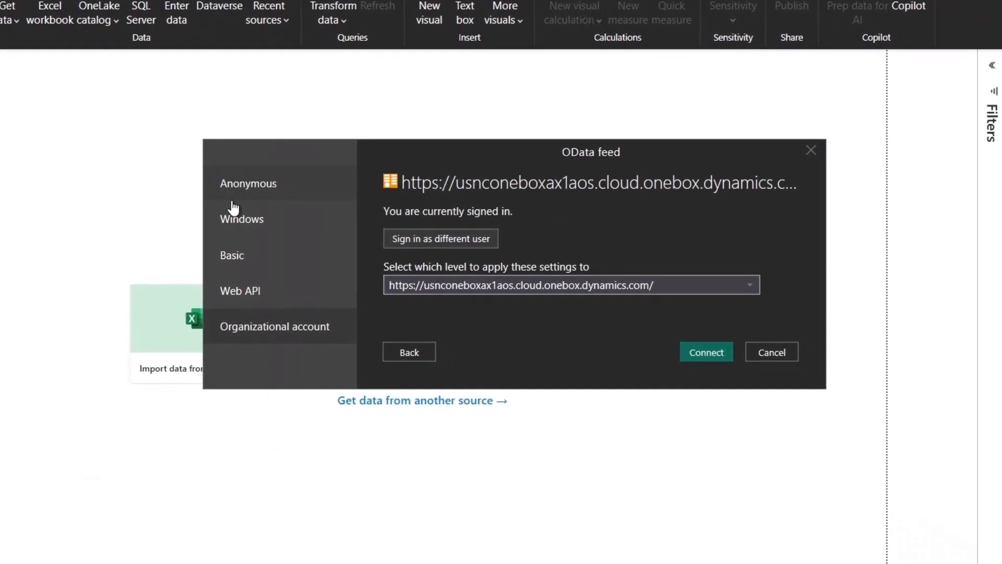
click(740, 356)
click(572, 304)
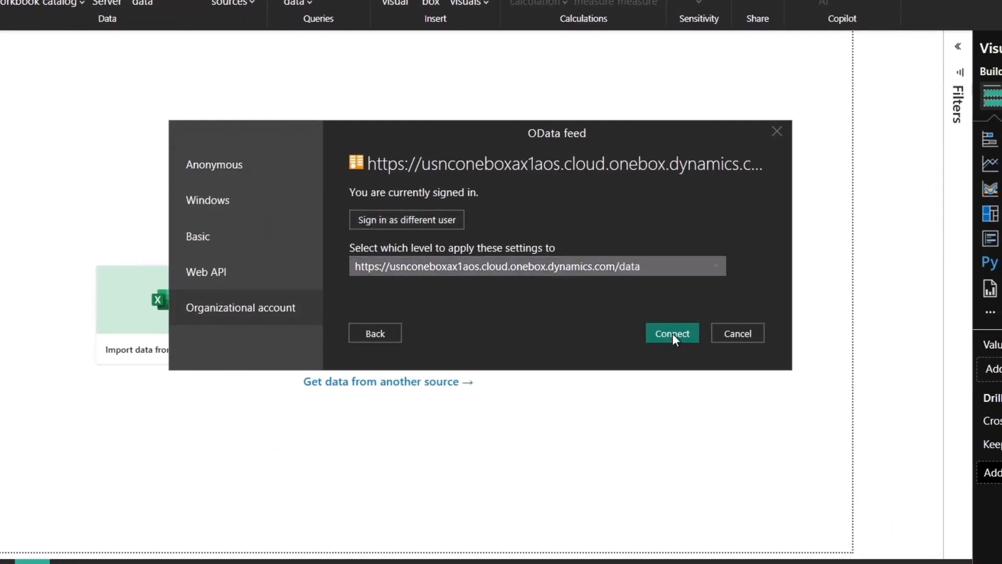
click(677, 334)
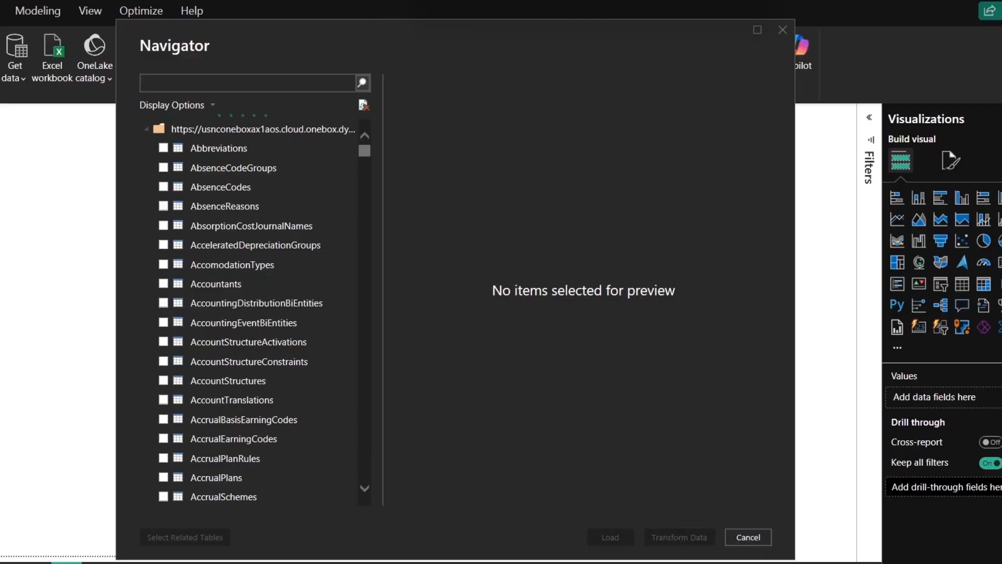
Tick BICCustomerTiers and SalesLineRevenues in Navigator, load them, and review each query's columns.
click(168, 82)
text(bic)
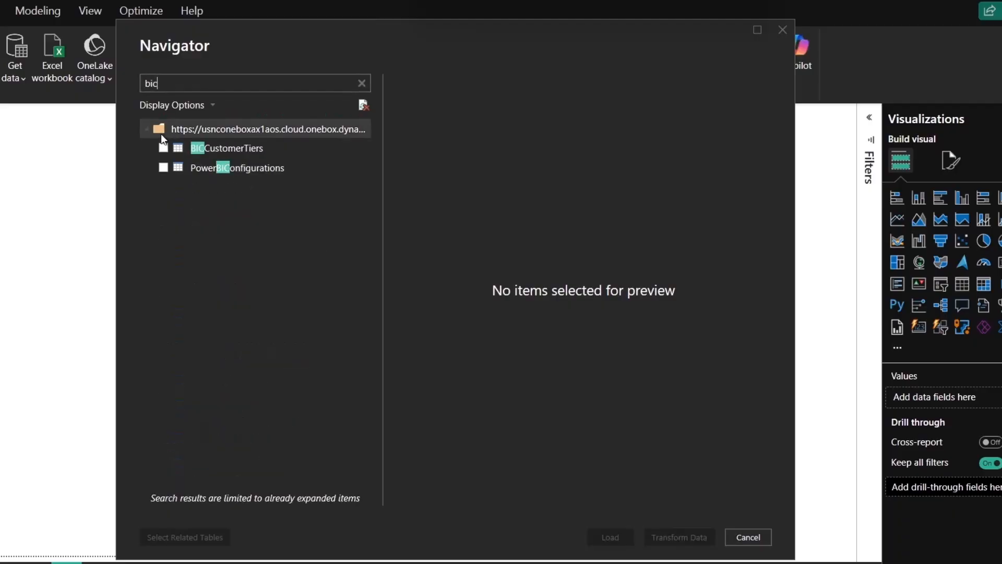
click(162, 148)
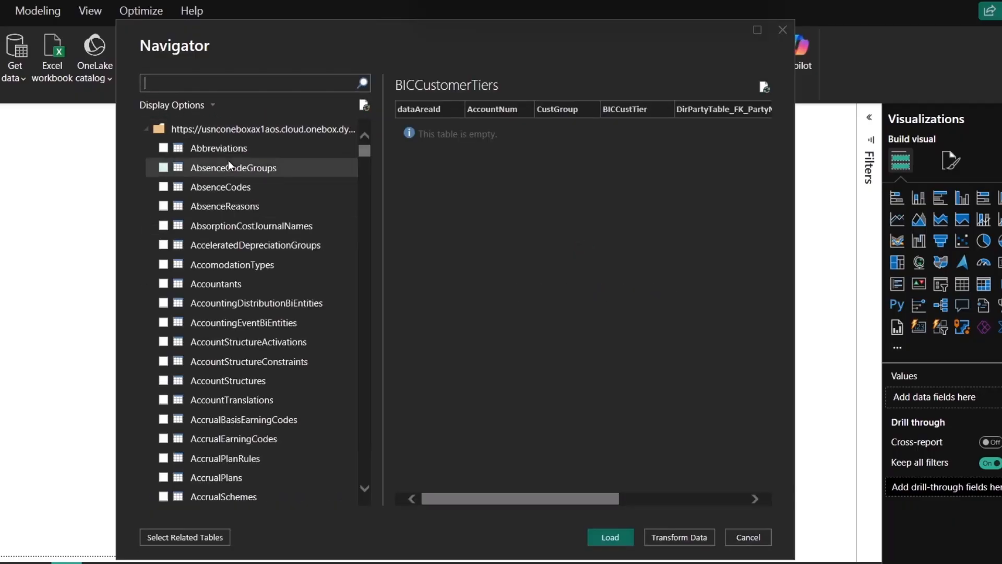
text(SalesLineRevenues)
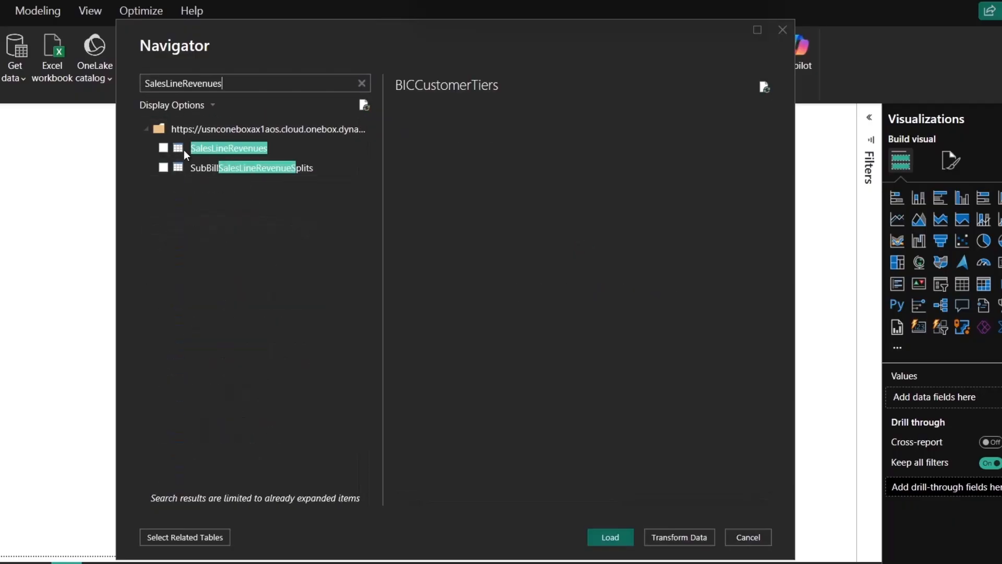
click(163, 148)
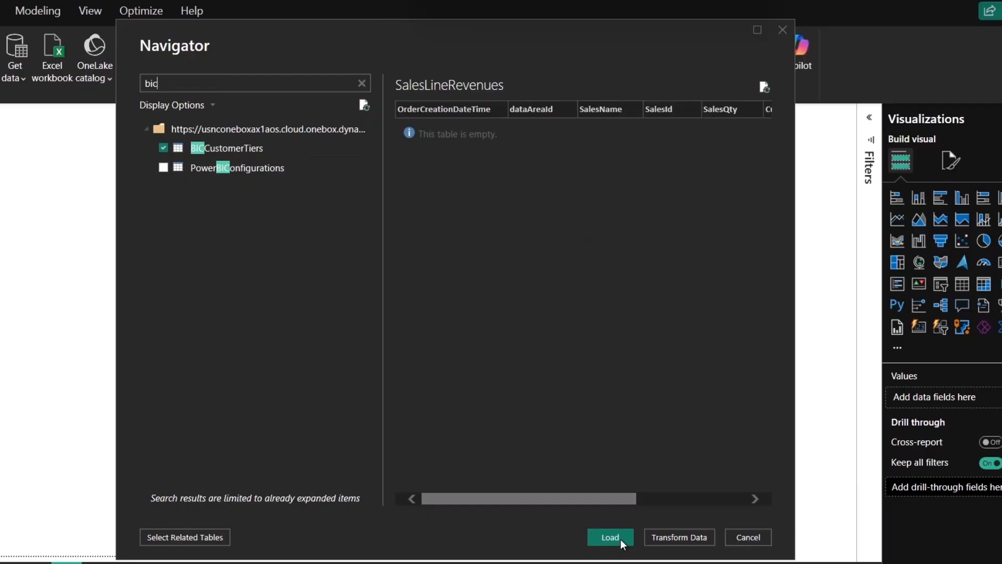
click(623, 542)
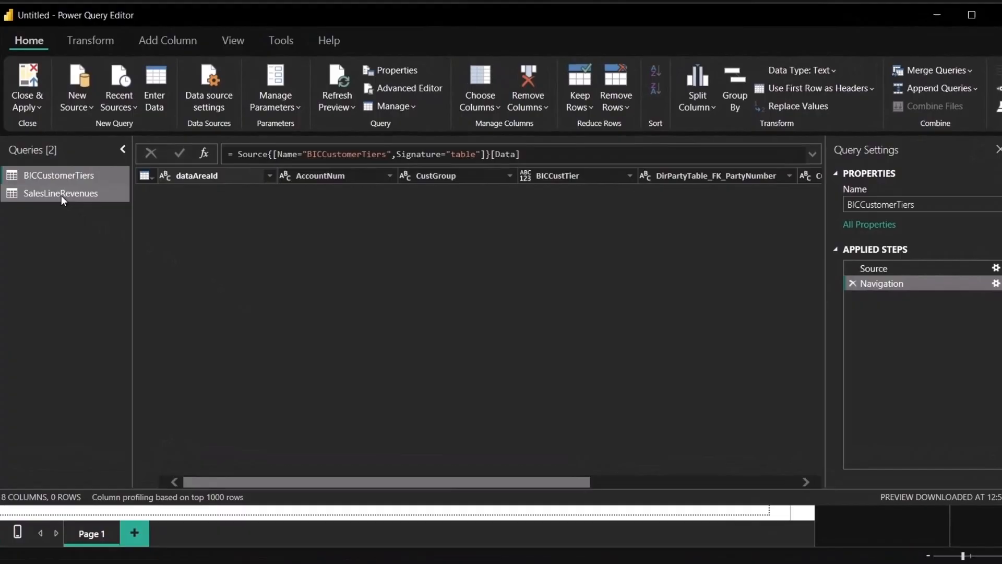
click(61, 194)
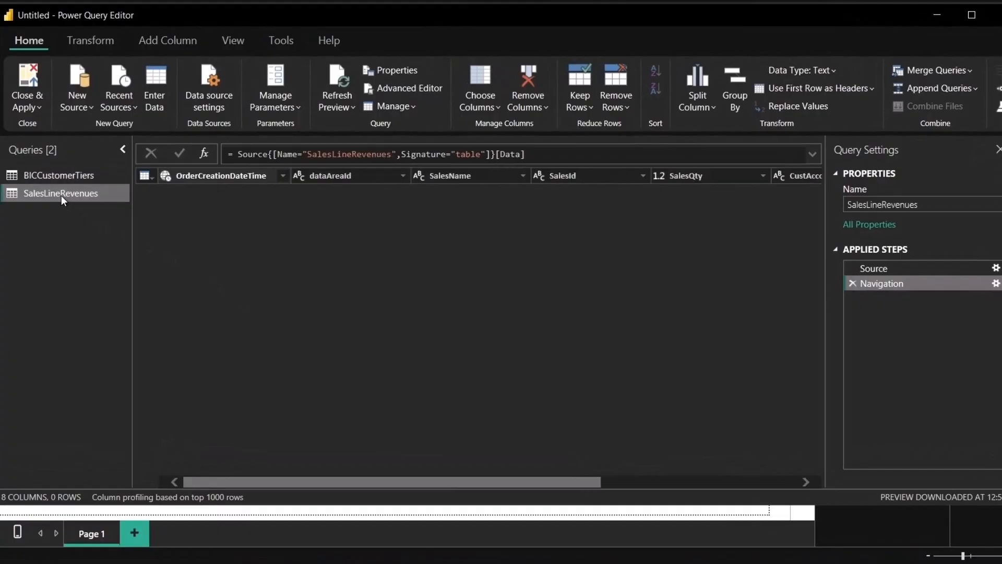
click(64, 172)
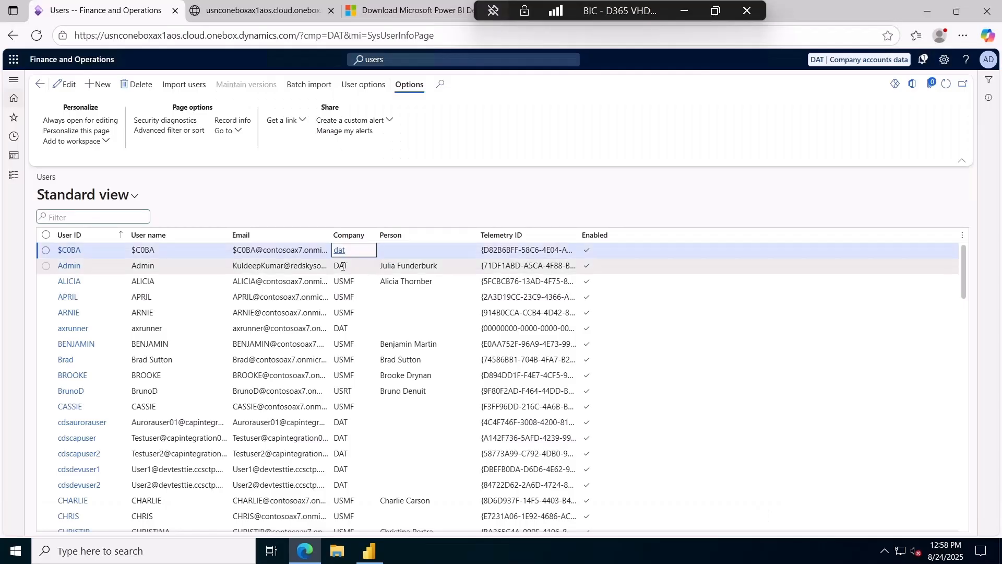
On the Users page, overwrite the Admin user's company DAT with USMF and save.
click(343, 267)
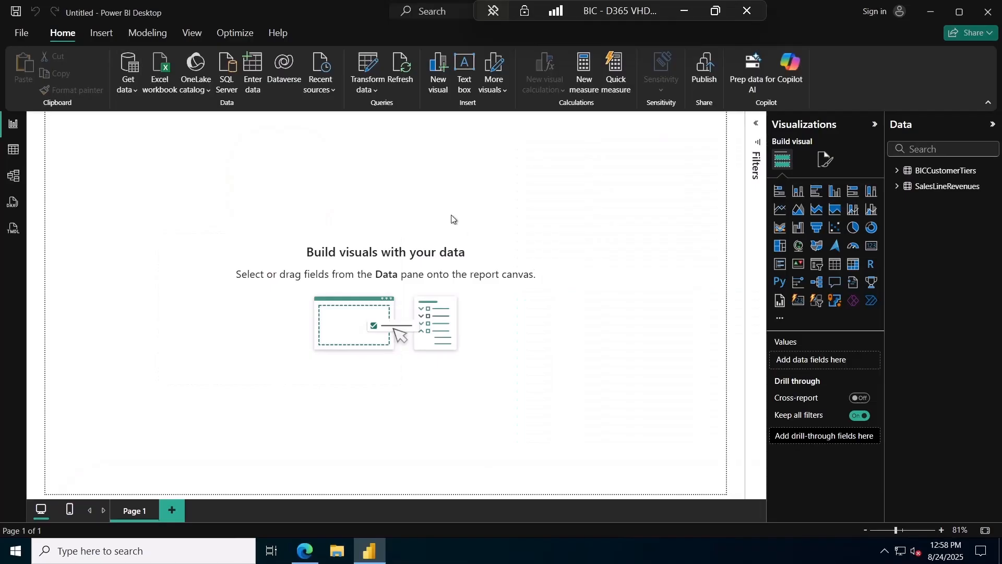
key(alt+Tab)
click(131, 14)
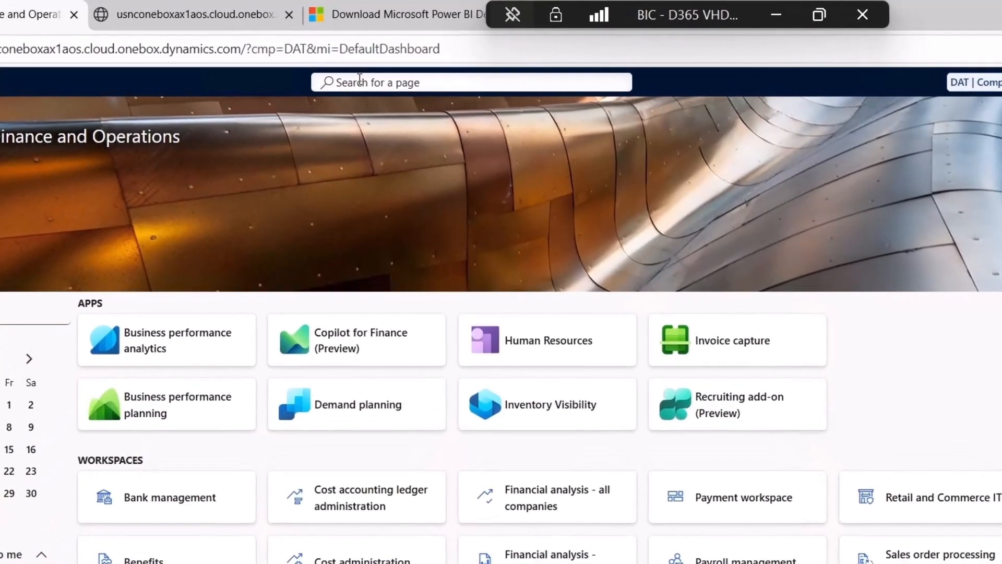
click(382, 59)
text(users)
click(421, 99)
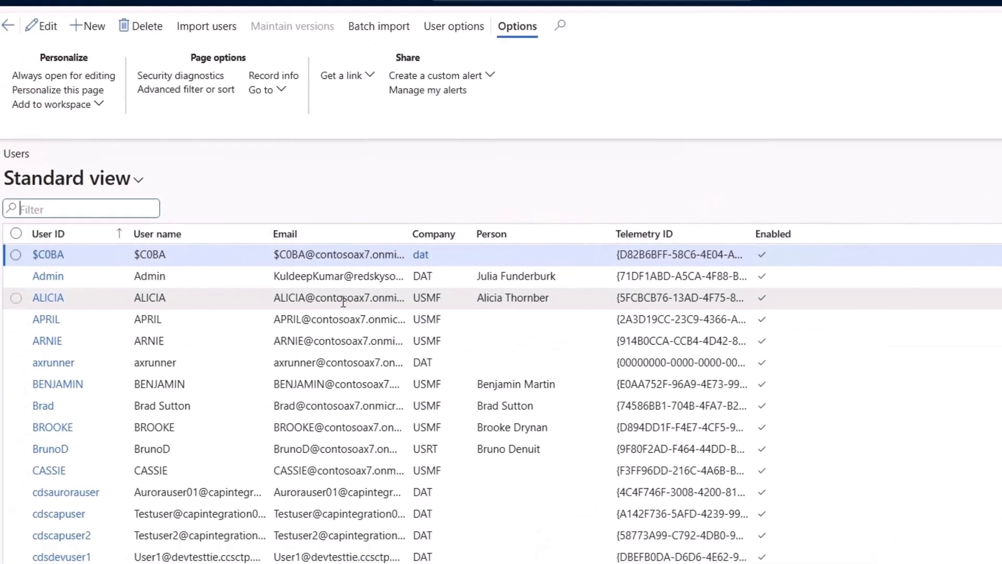
click(428, 279)
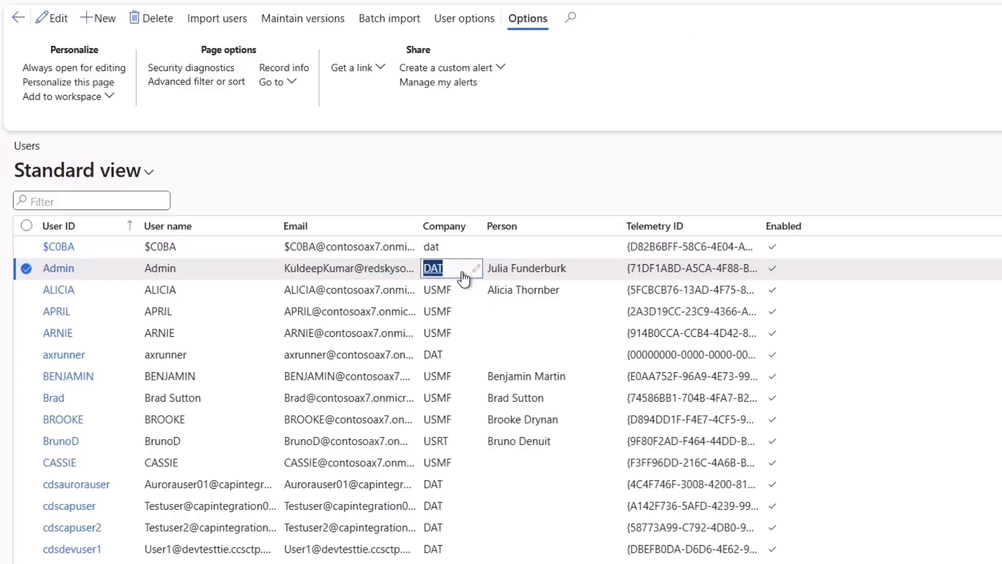
text(USMF)
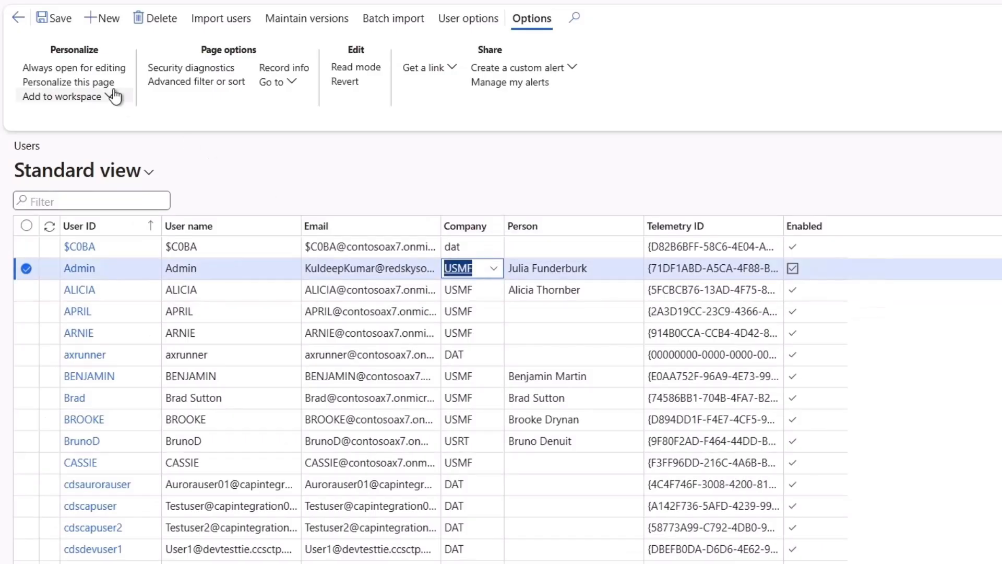
click(53, 19)
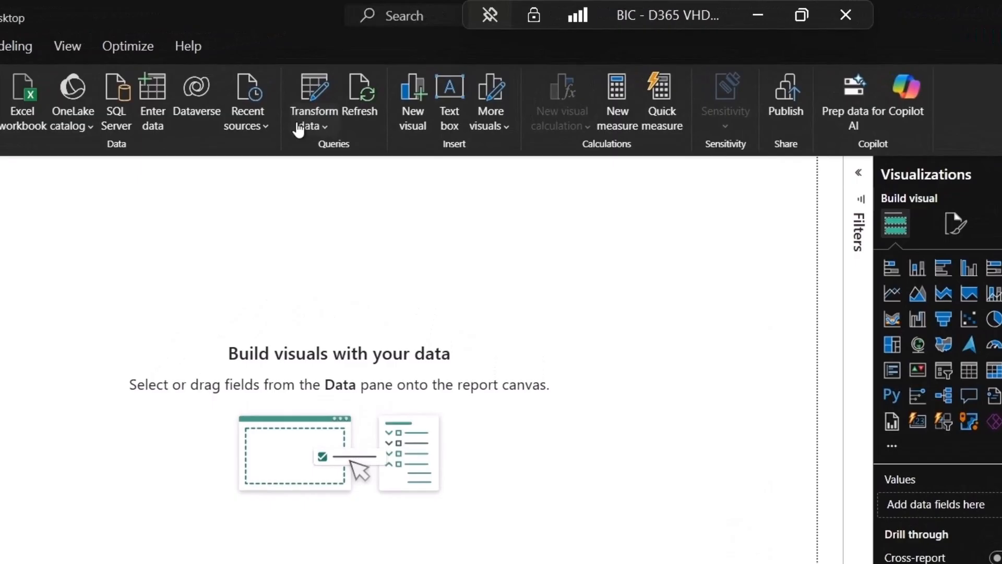
Refresh the Power Query Editor preview, close the editor, and refresh the report's data.
click(299, 129)
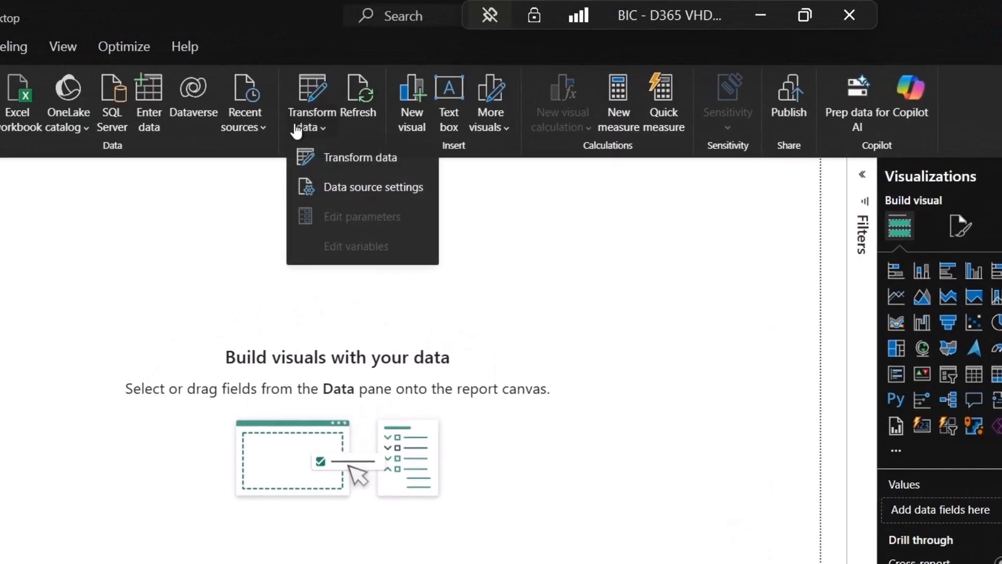
click(332, 150)
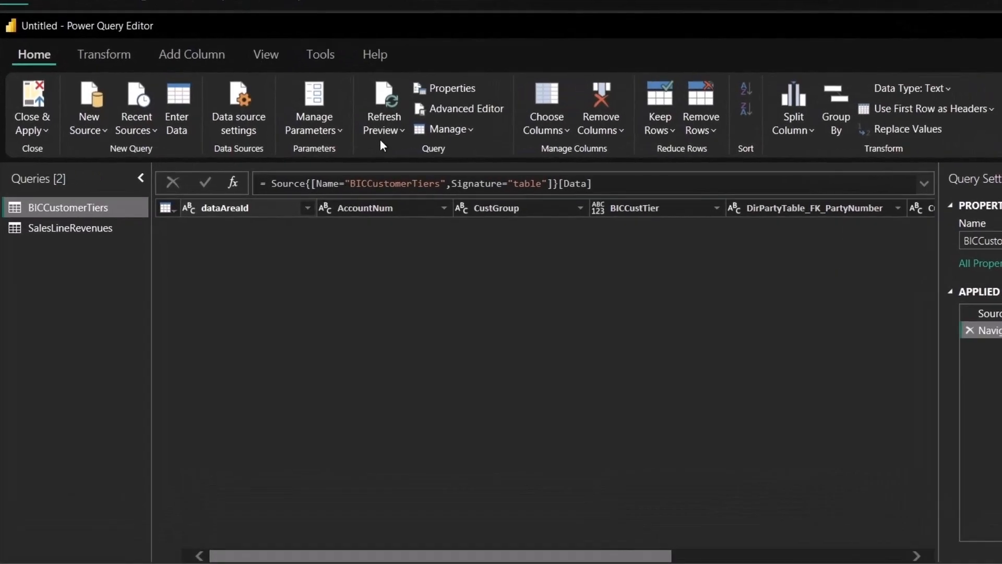
click(381, 101)
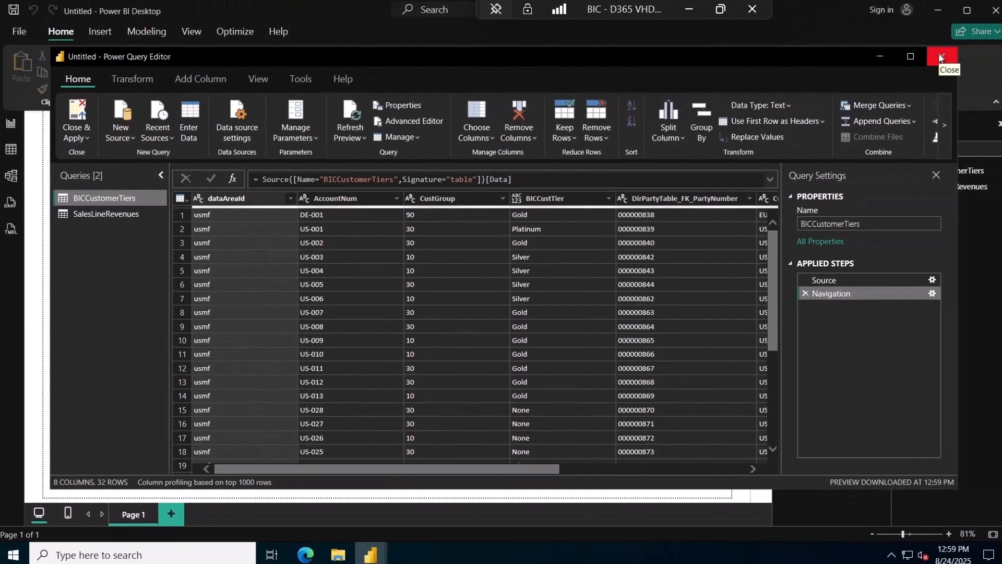
click(934, 55)
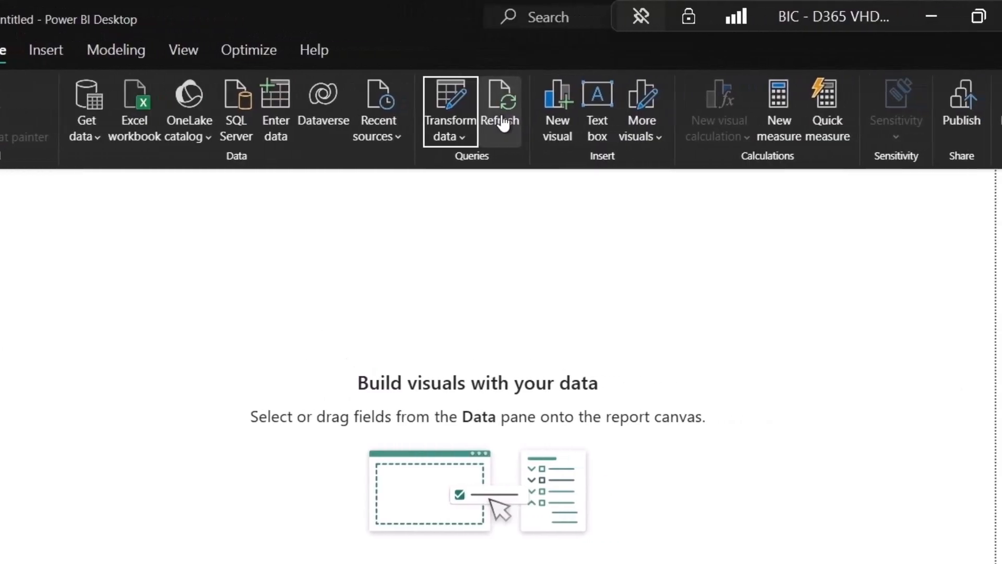
click(440, 89)
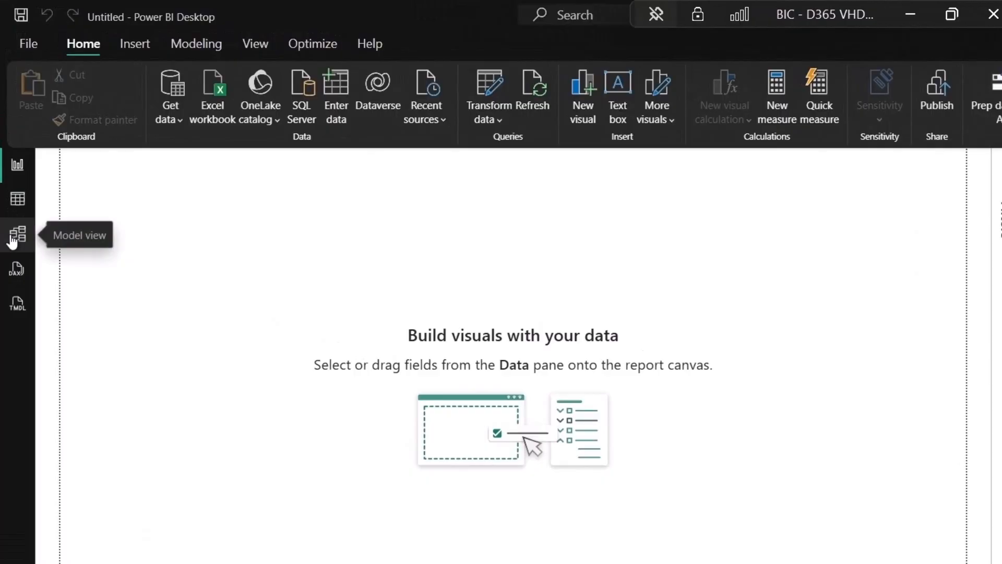
In Model view, link AccountNum to CustAccount and save the one-to-many (1:*) relationship.
click(11, 179)
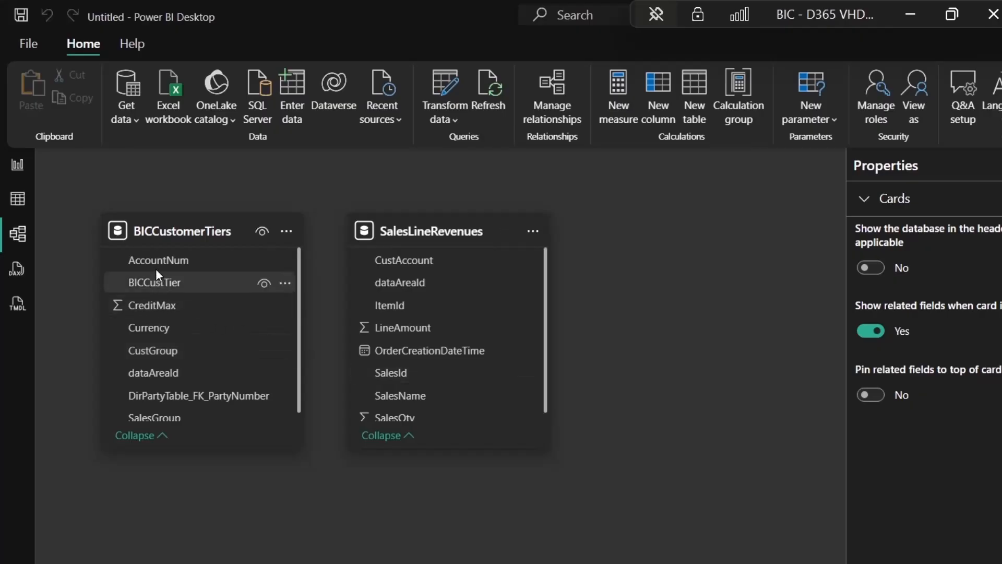
drag(156, 266, 330, 267)
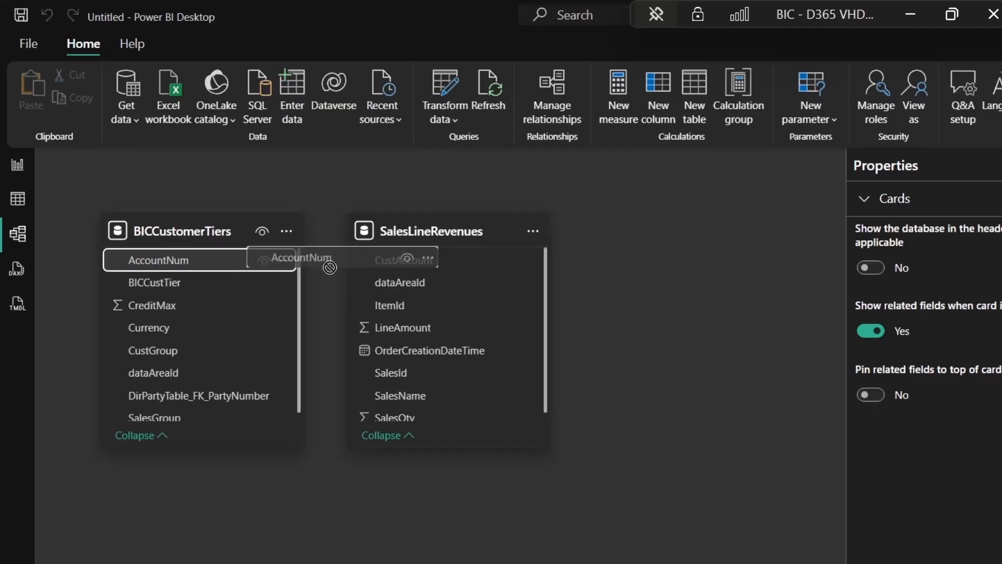
drag(330, 267, 391, 264)
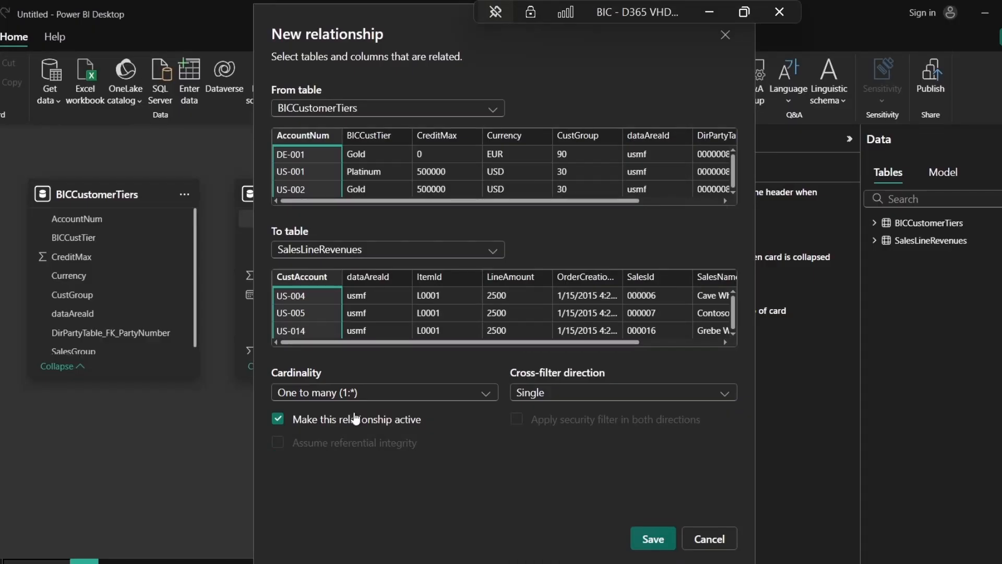
click(648, 540)
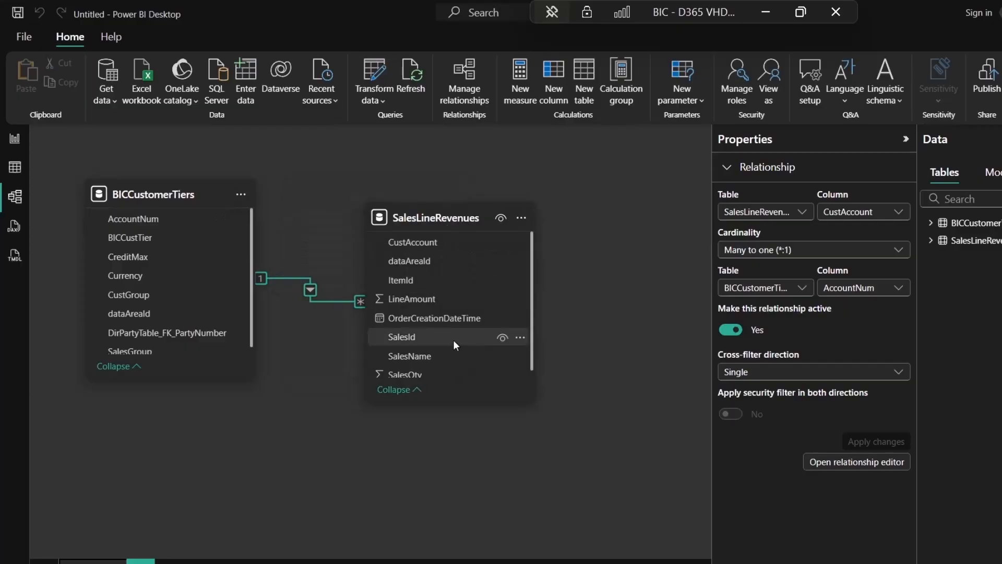
Add a card showing the distinct count of BICCustomerTiers AccountNum (32).
click(11, 138)
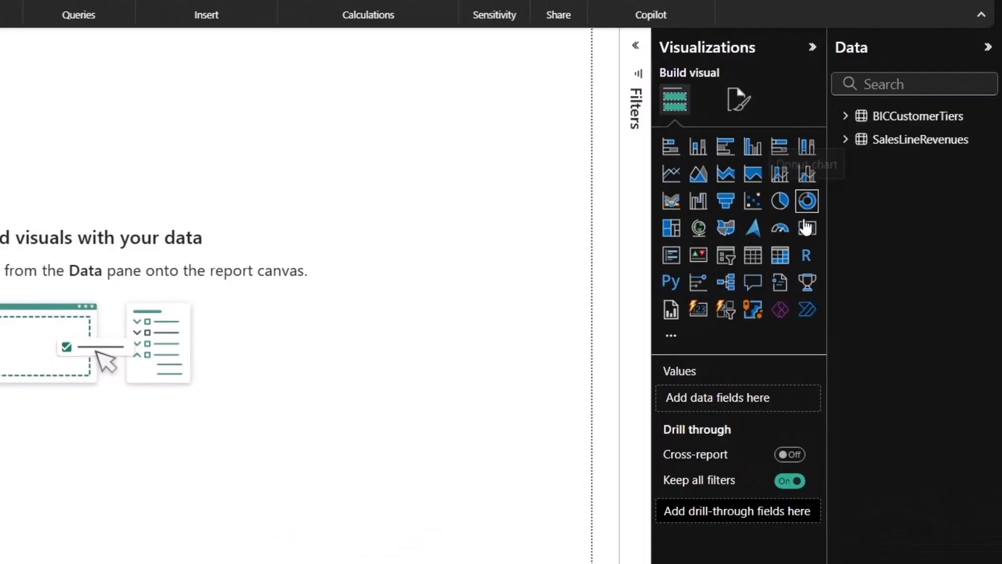
click(806, 230)
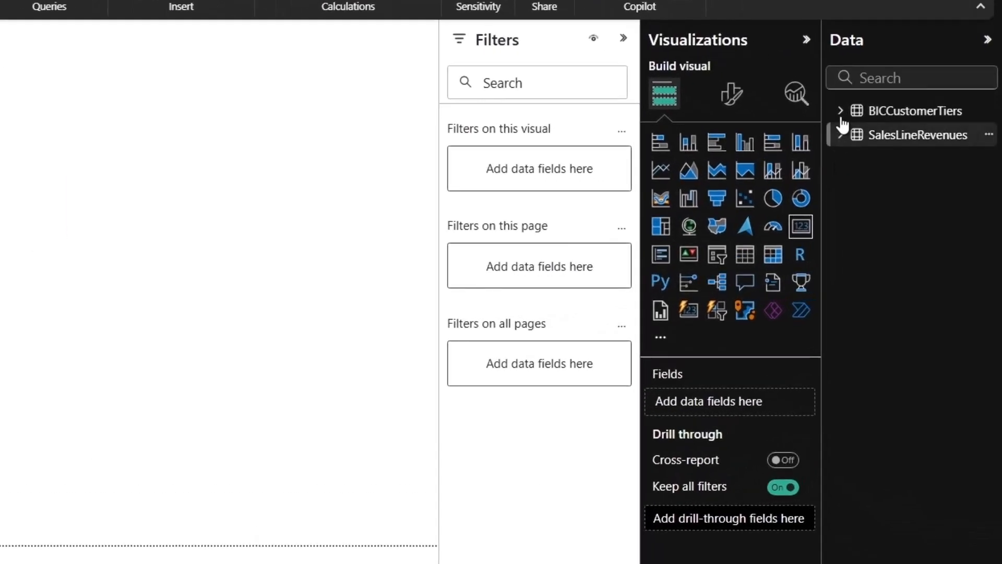
click(844, 111)
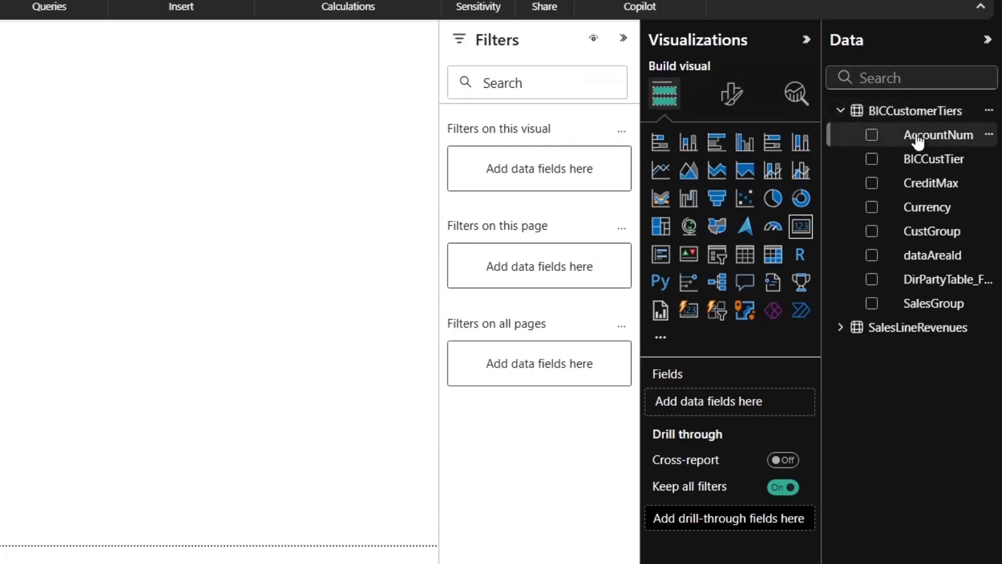
drag(917, 140, 714, 402)
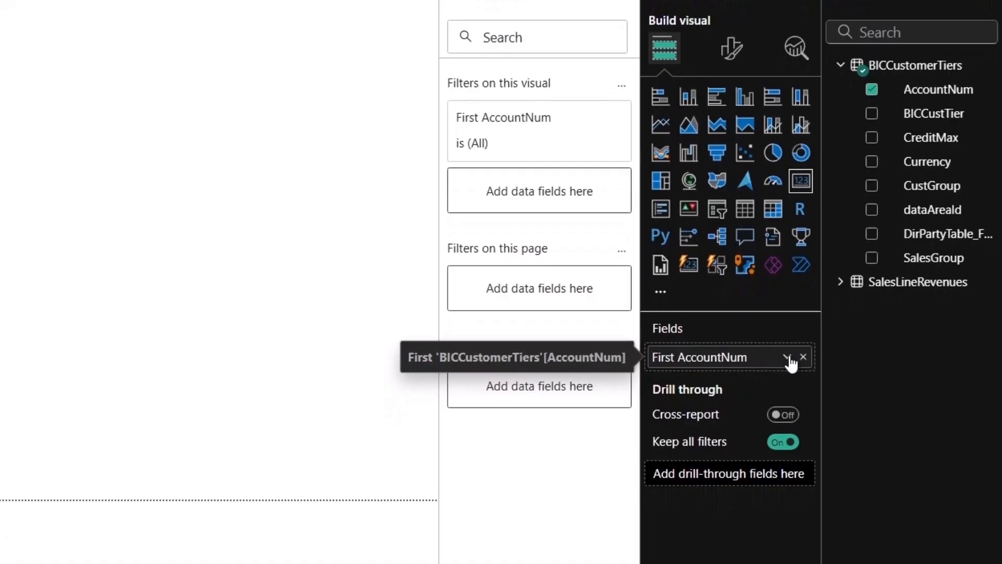
click(786, 358)
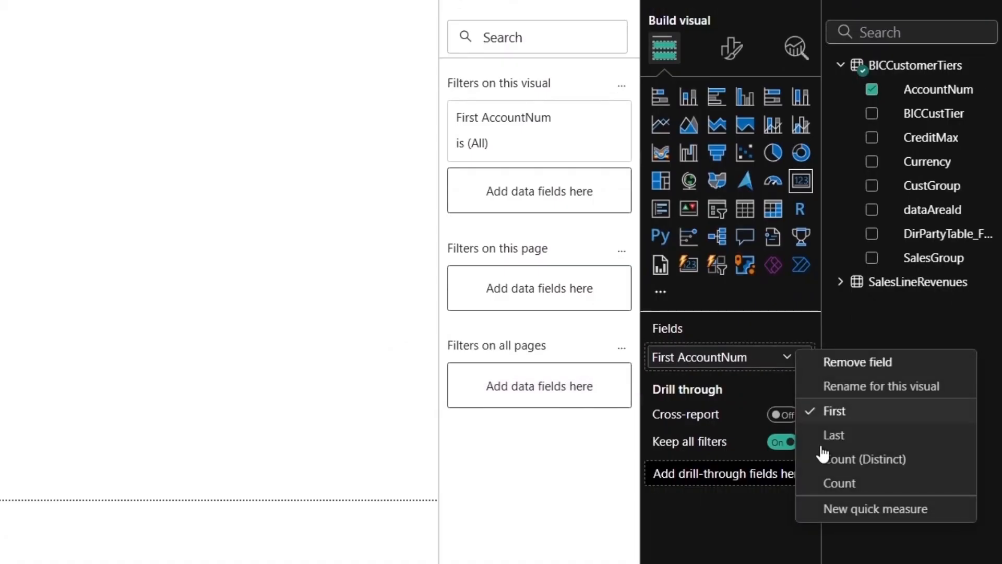
click(823, 456)
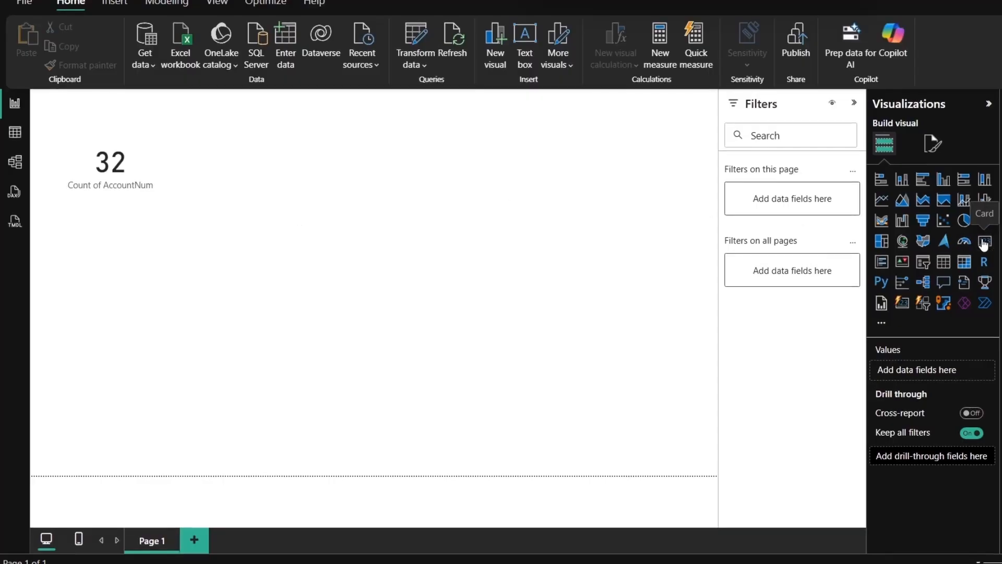
Add a second card showing the Sum of LineAmount (103.69M).
click(984, 242)
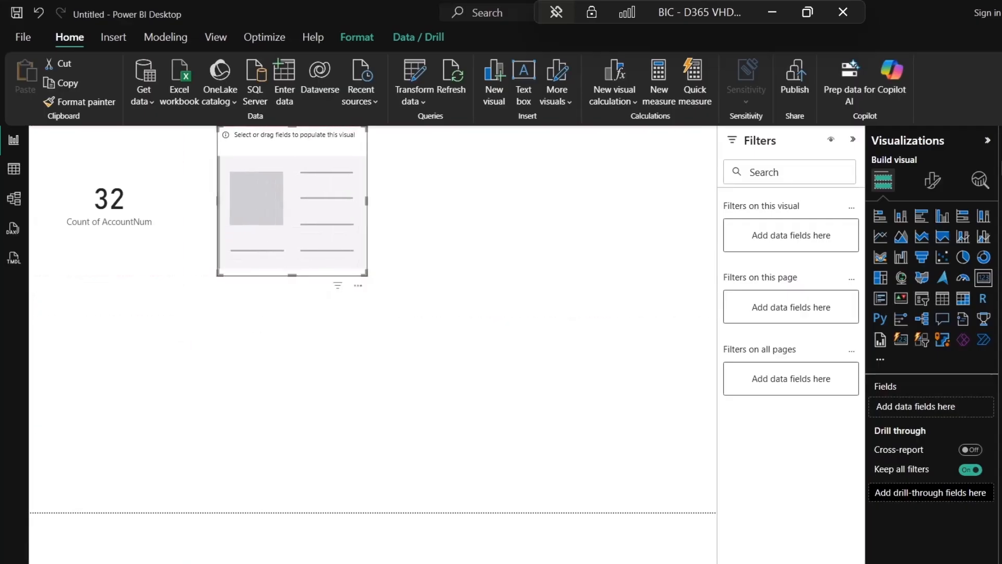
click(1001, 168)
text(lineamo)
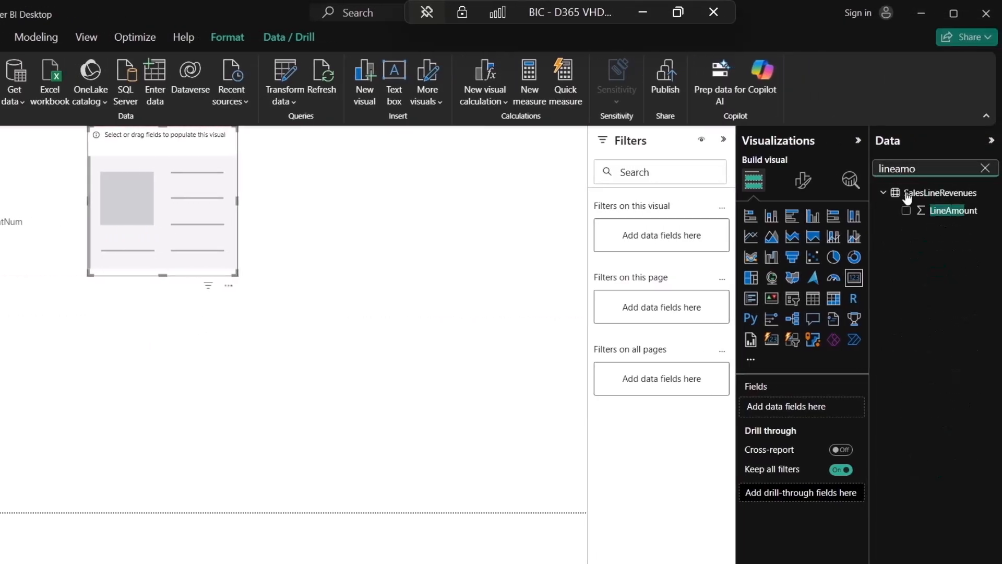
click(907, 210)
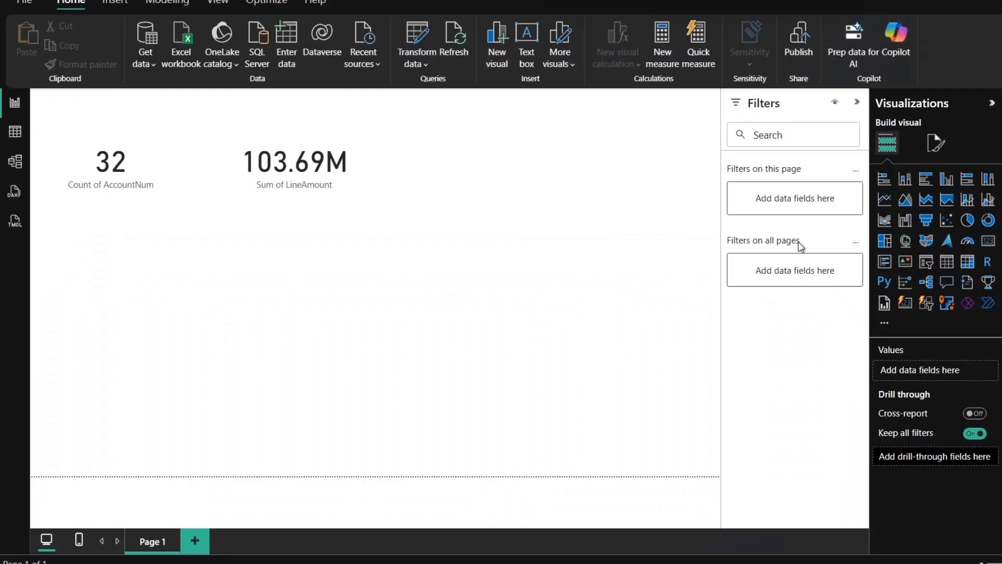
Add a pie chart with BICCustTier as legend and count of customer accounts as values.
click(971, 227)
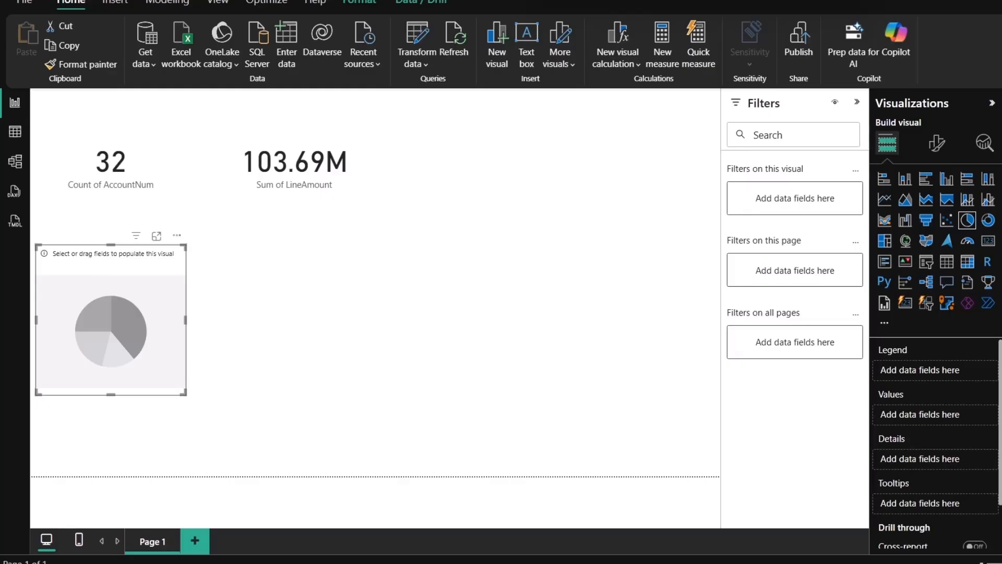
click(997, 121)
text(b)
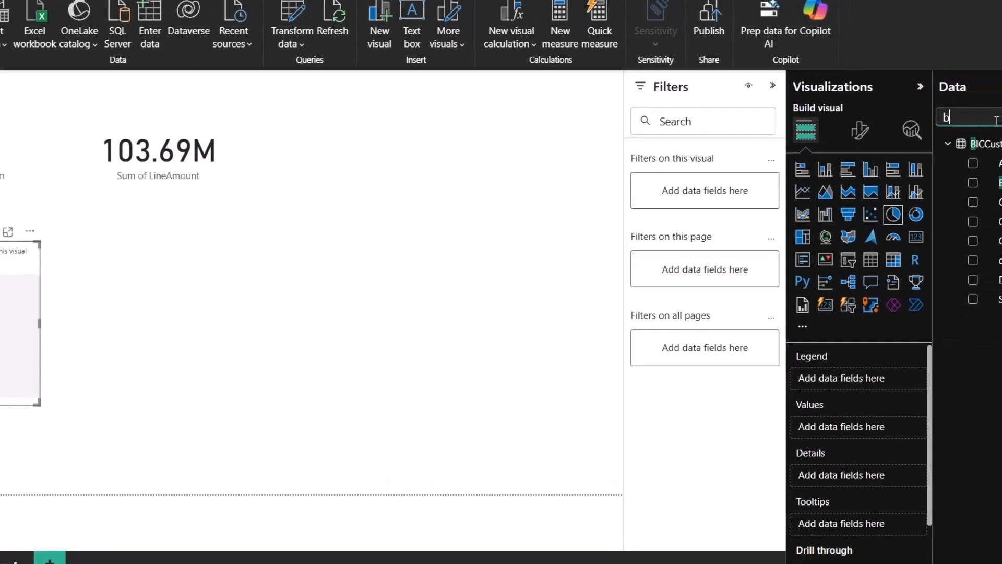
text(ic)
drag(964, 183, 959, 245)
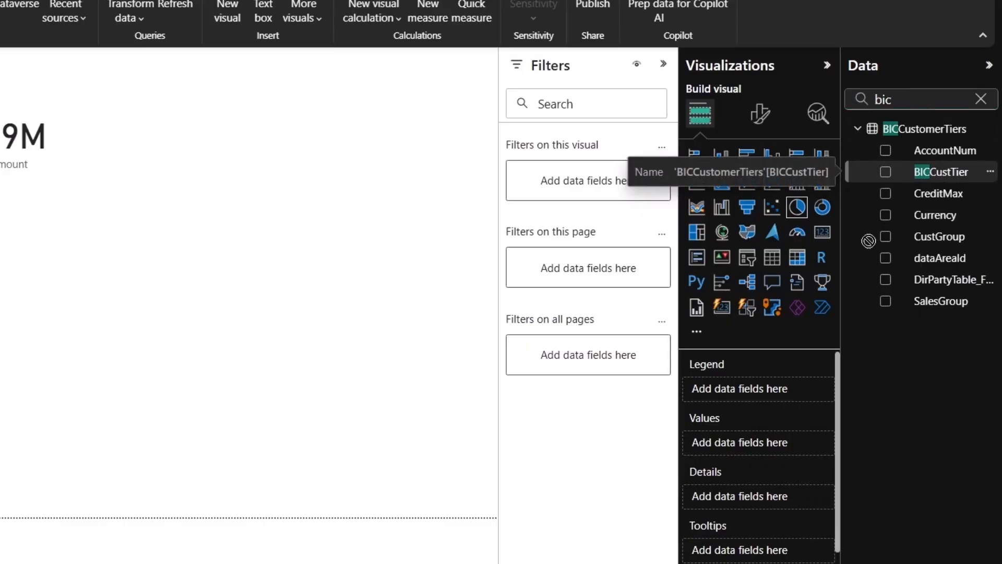
drag(869, 240, 738, 393)
double_click(915, 99)
text(cust)
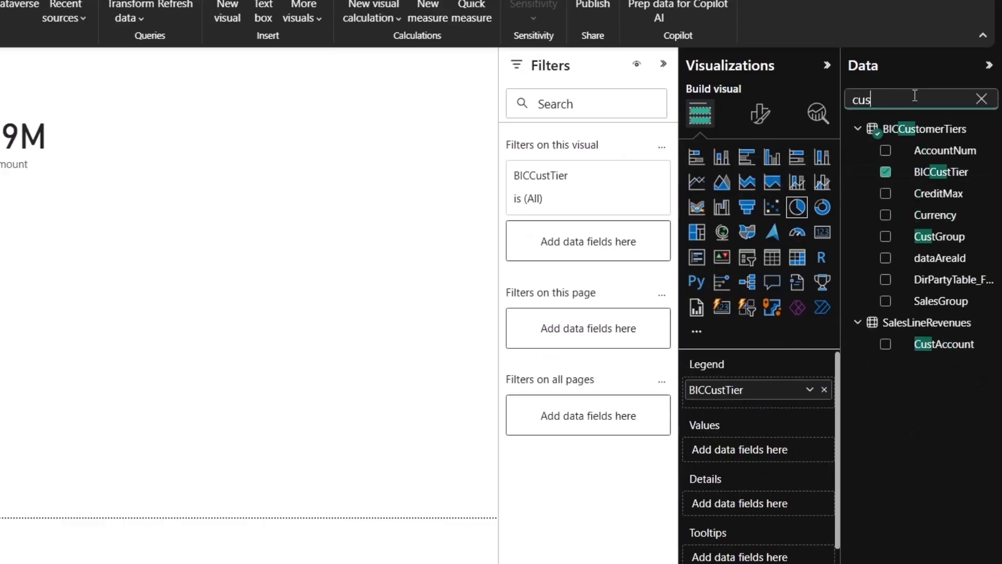
text(a)
drag(939, 150, 731, 449)
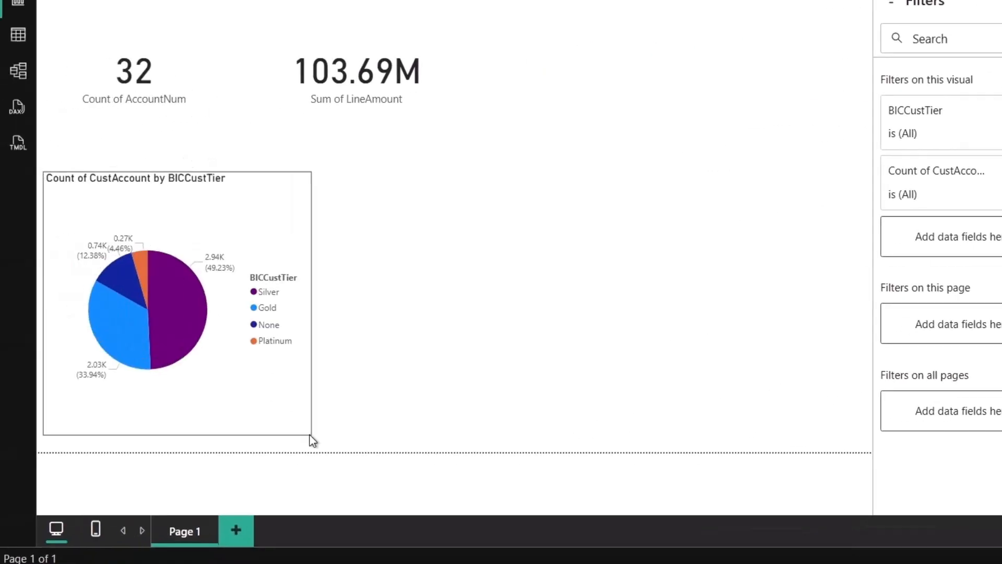
mouse_move(181, 287)
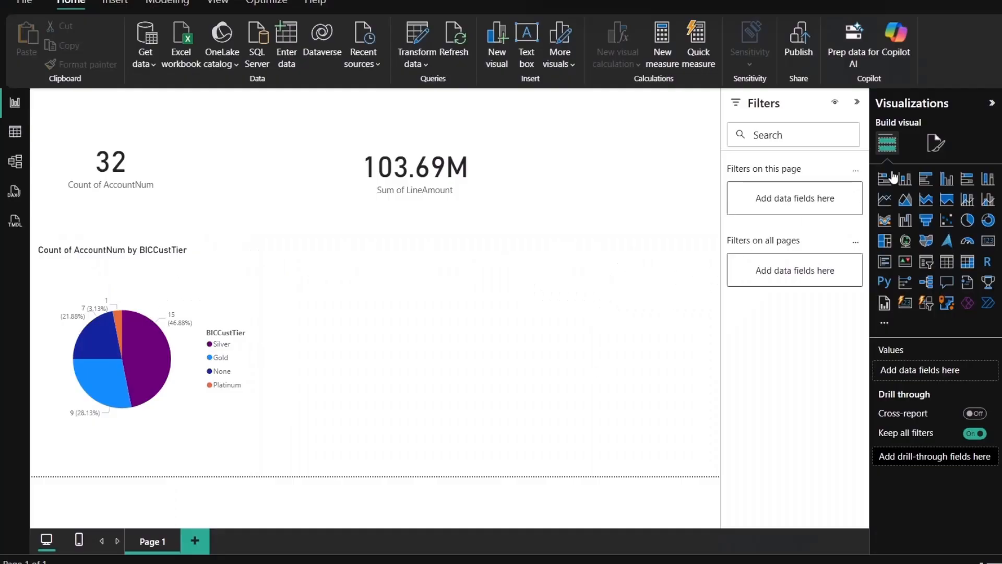
Place a bar chart beside the pie with BICCustTier on the Y-axis and LineAmount on the X-axis.
click(927, 179)
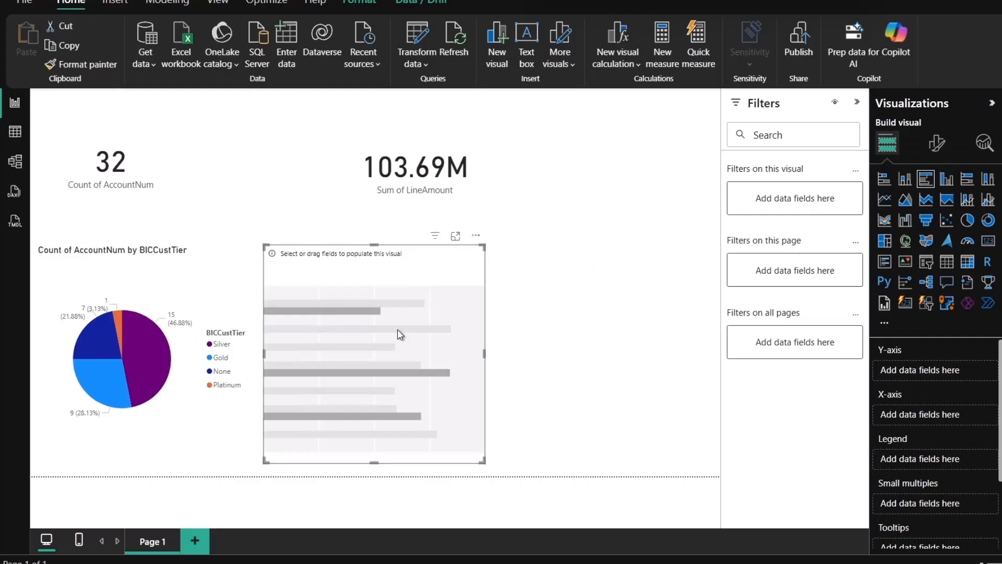
drag(398, 335, 433, 335)
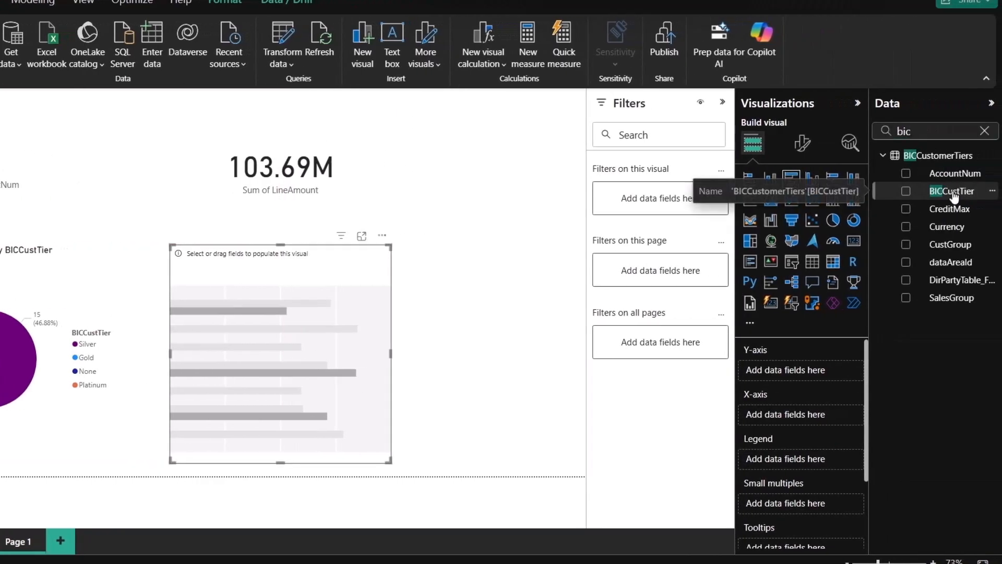
drag(953, 195, 790, 374)
double_click(904, 131)
text(Lineam)
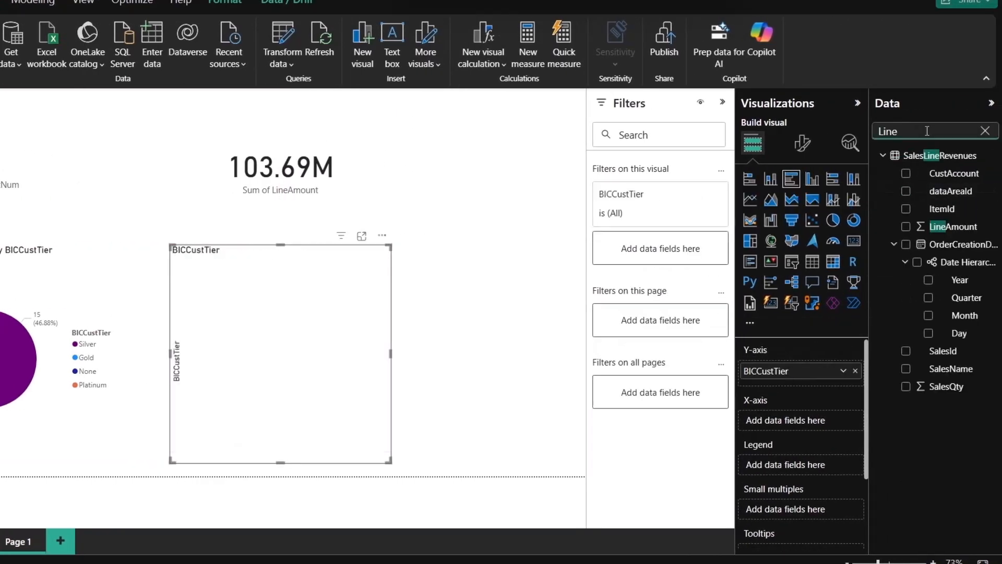
drag(953, 174, 798, 419)
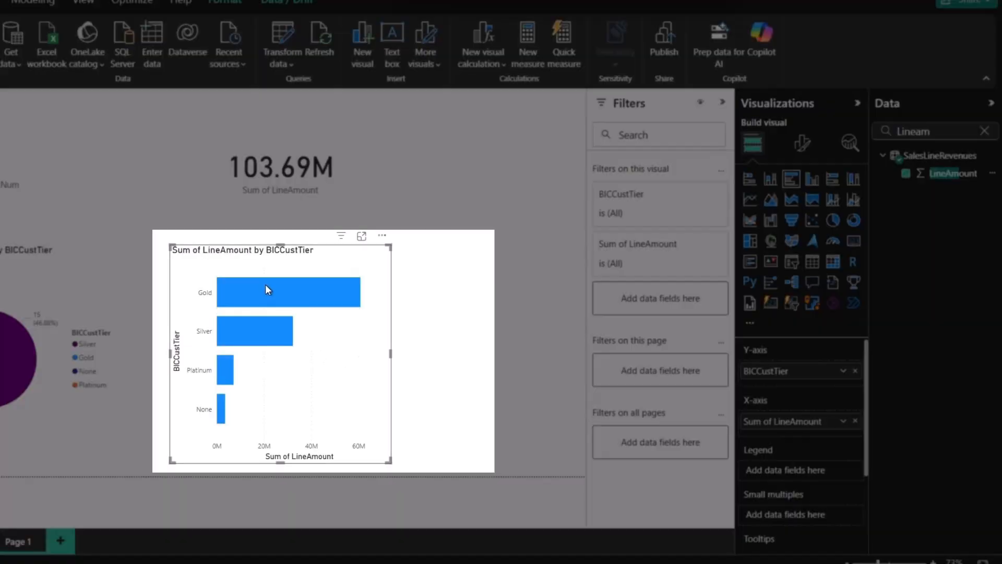
mouse_move(268, 290)
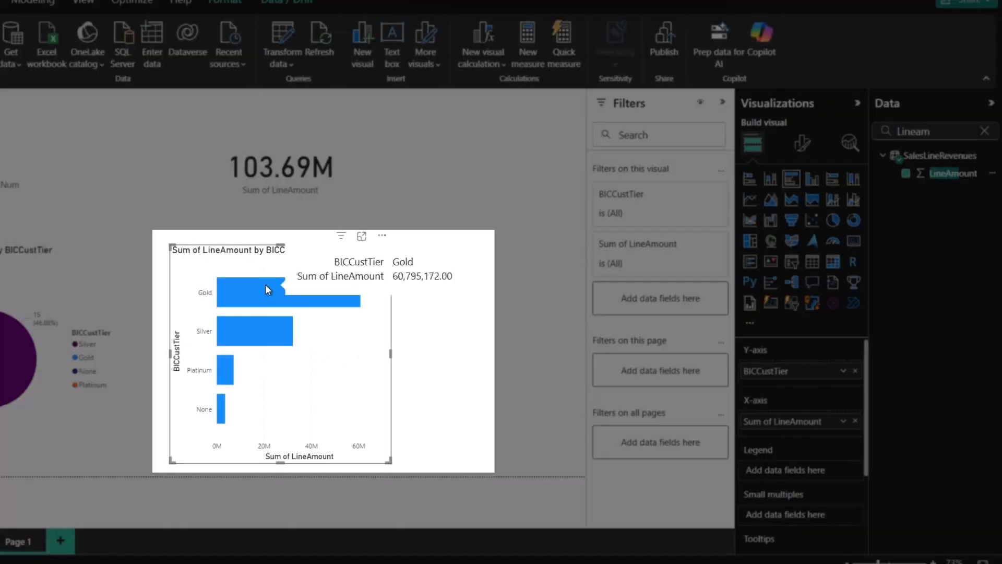
mouse_move(258, 321)
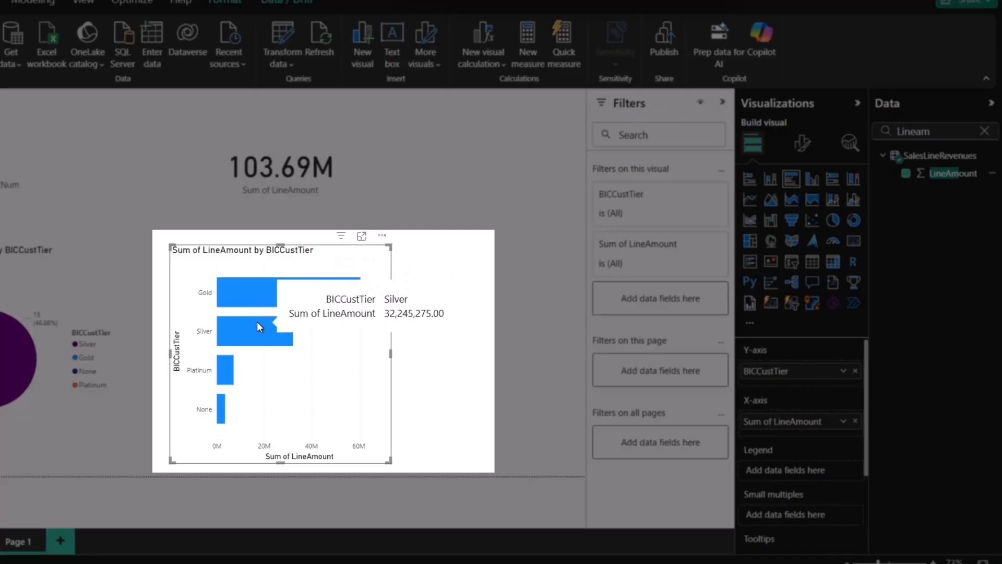